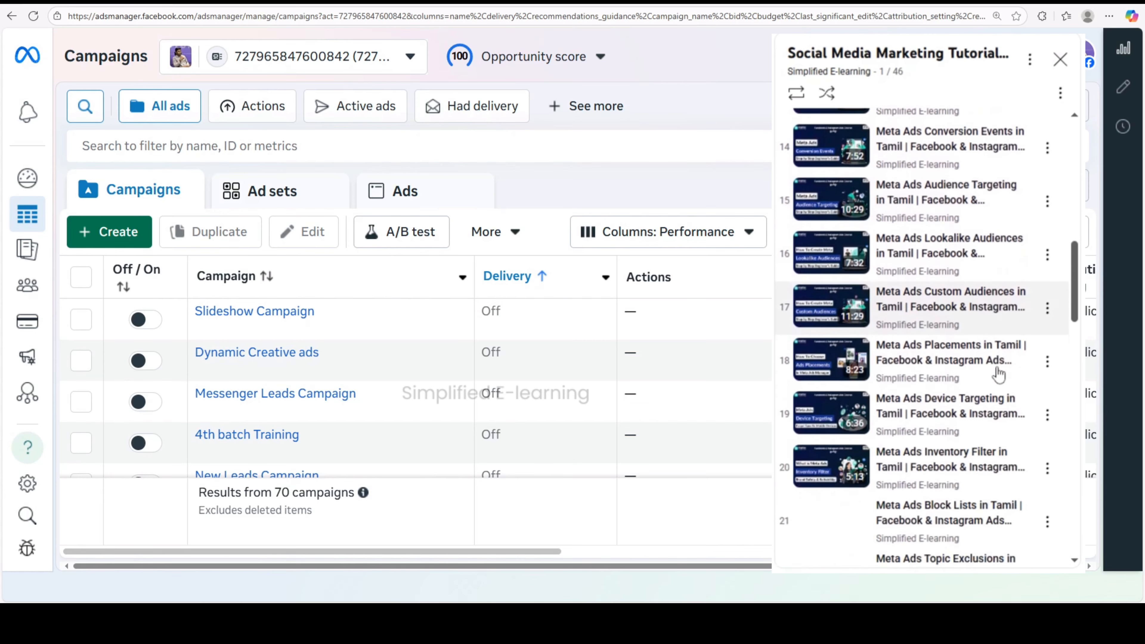
scroll(998, 373, down, 8)
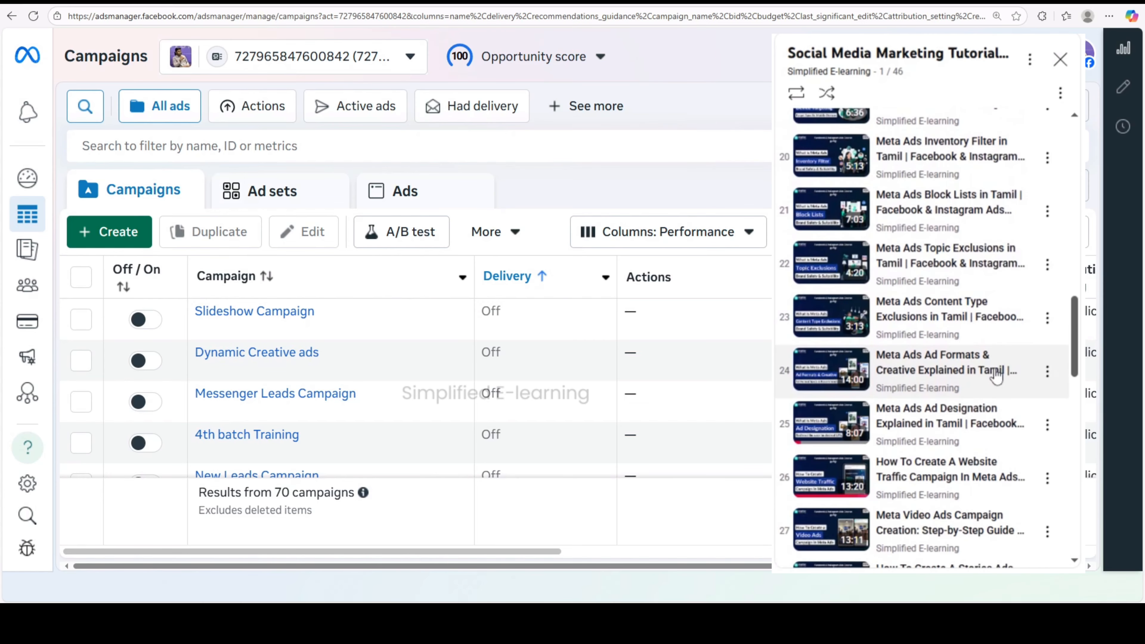
scroll(996, 375, down, 9)
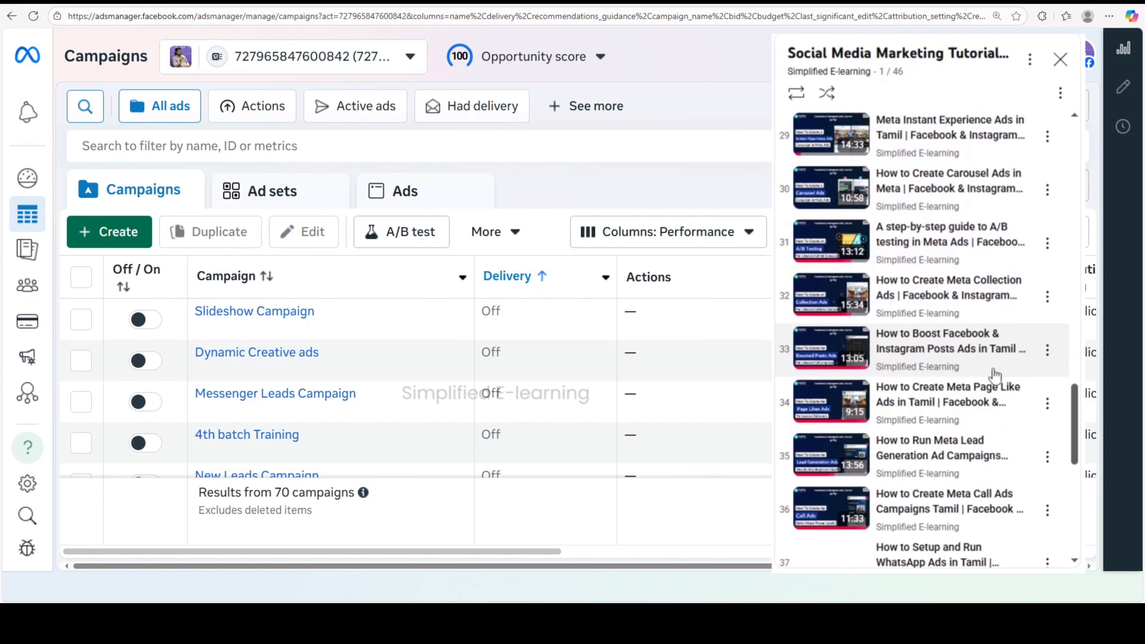
scroll(994, 375, down, 4)
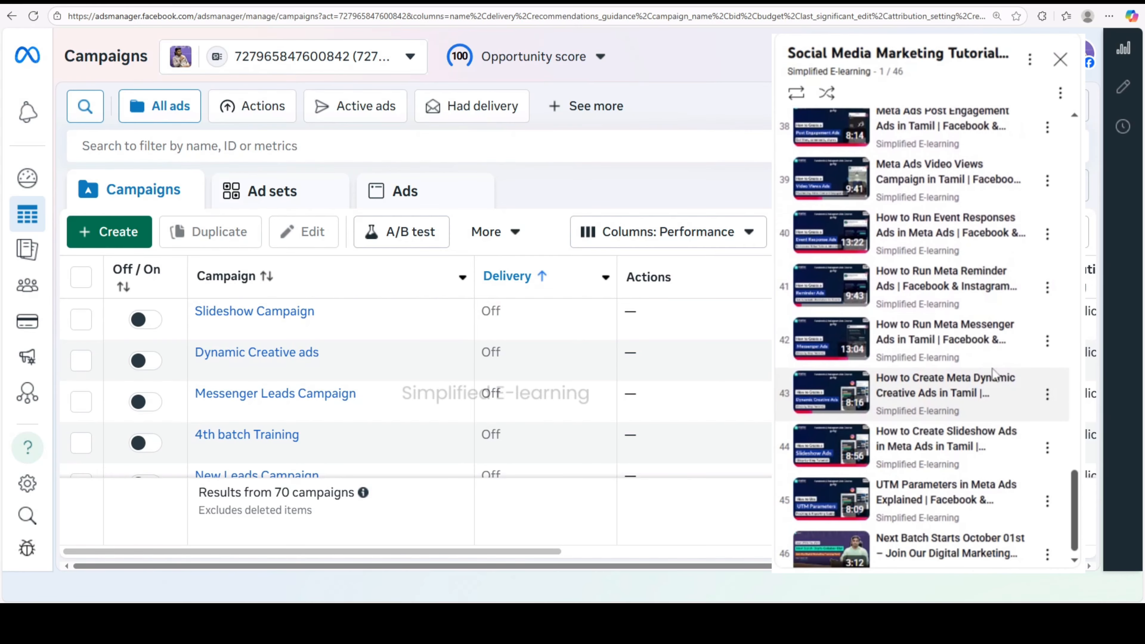
Step: Open Creative Hub from the full list of Meta business tools and create a new mockup
mouse_move(25, 415)
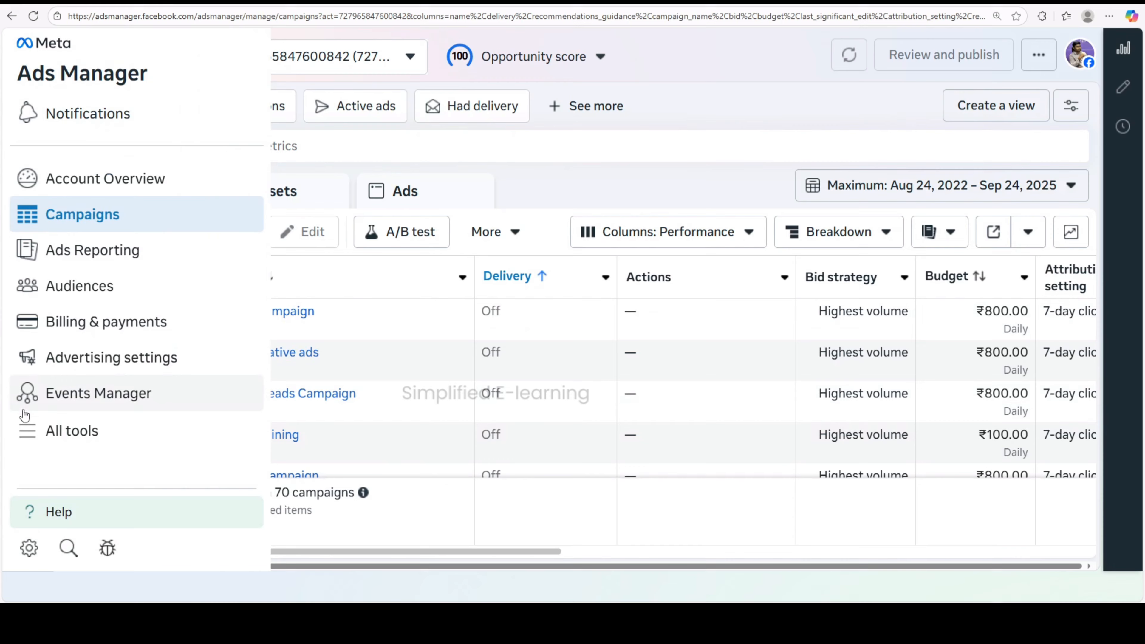
click(75, 434)
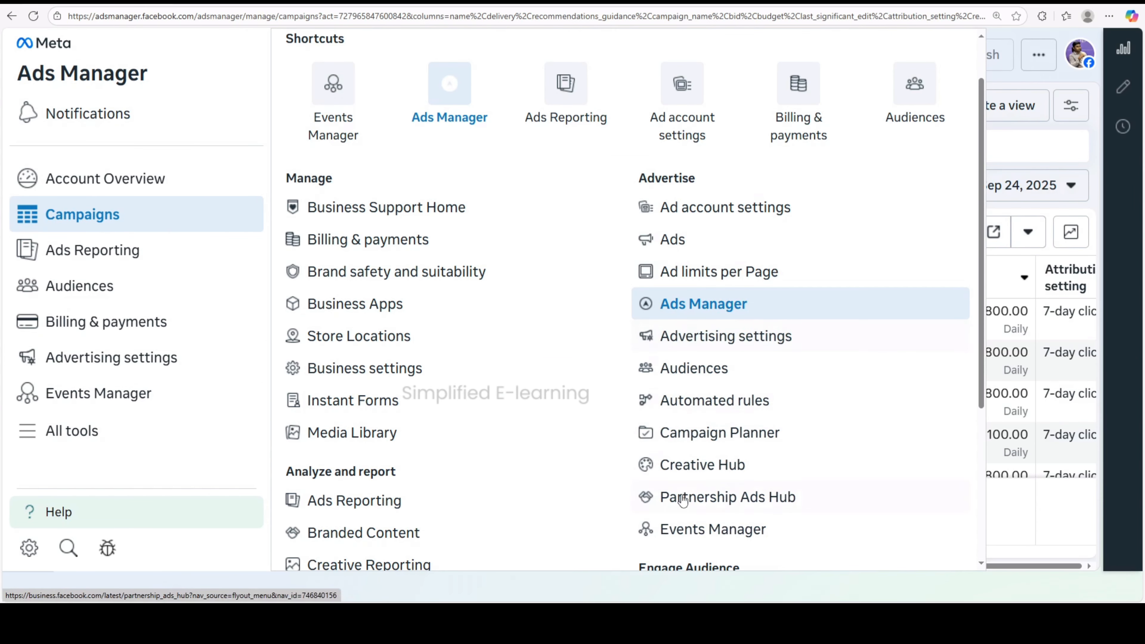
click(692, 472)
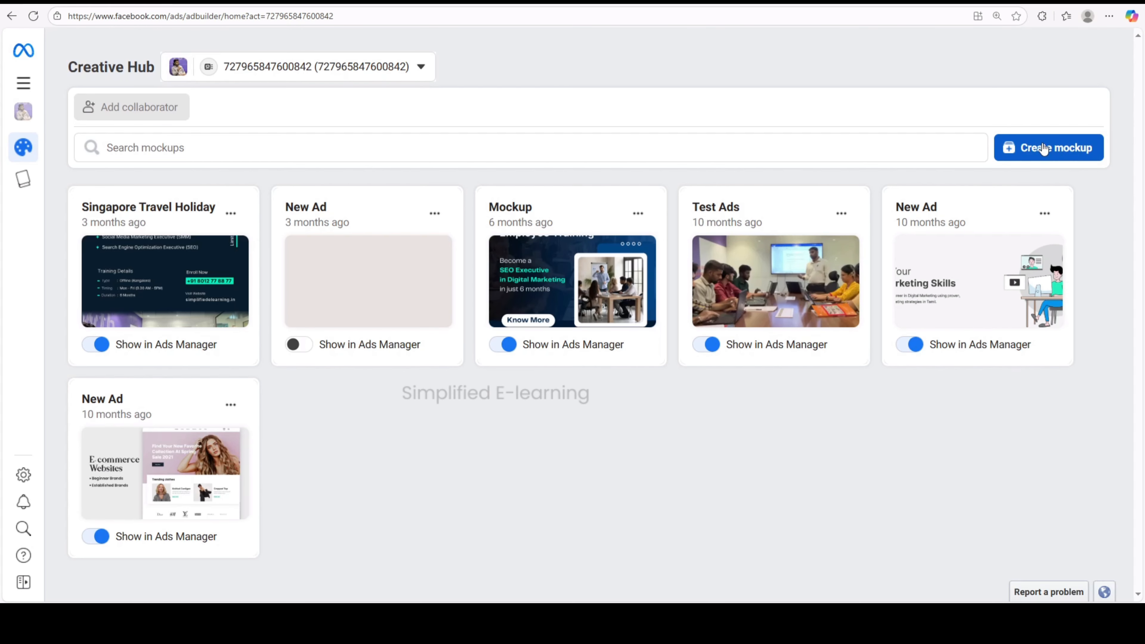
click(1043, 148)
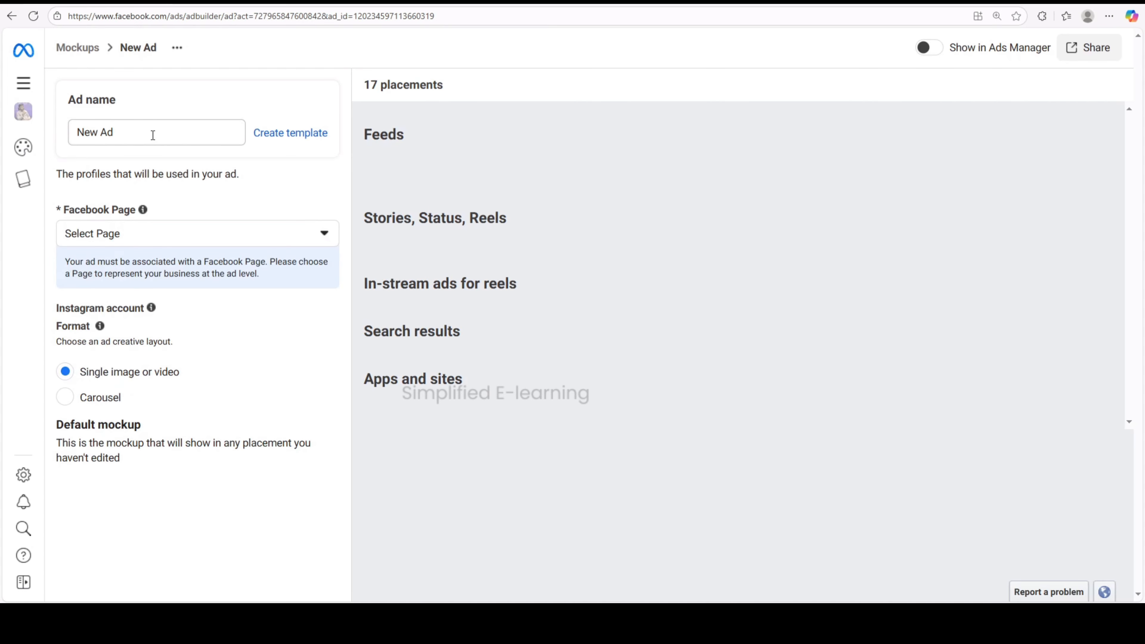
Step: Name the ad "Mockup test 01" and choose Simplified E-learning as its Facebook Page
drag(151, 131, 57, 129)
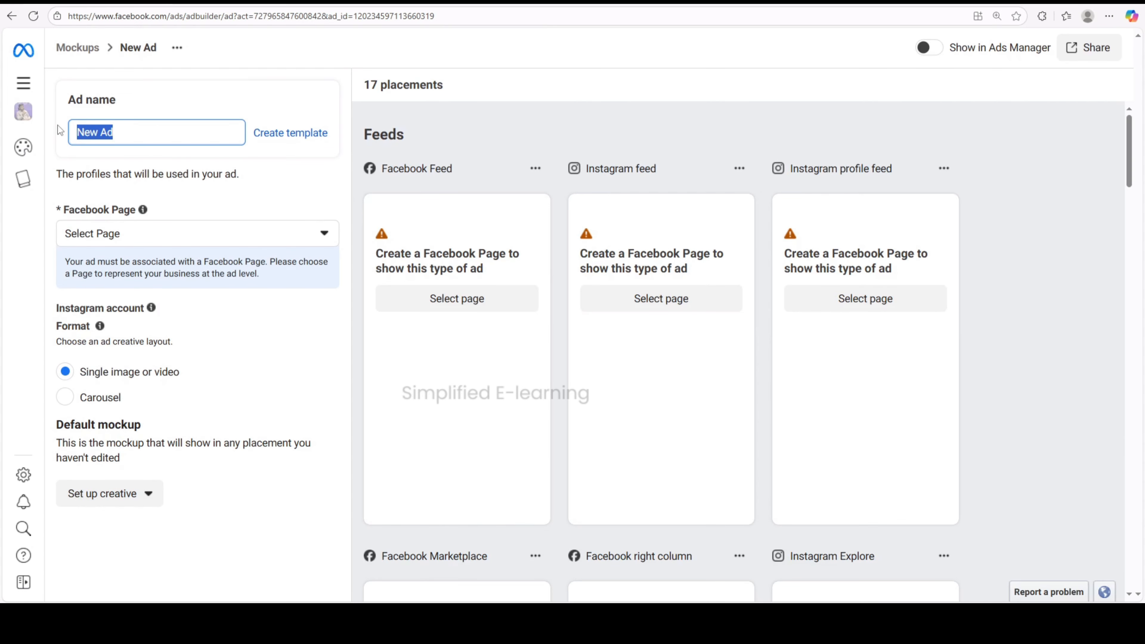
text(Mockup)
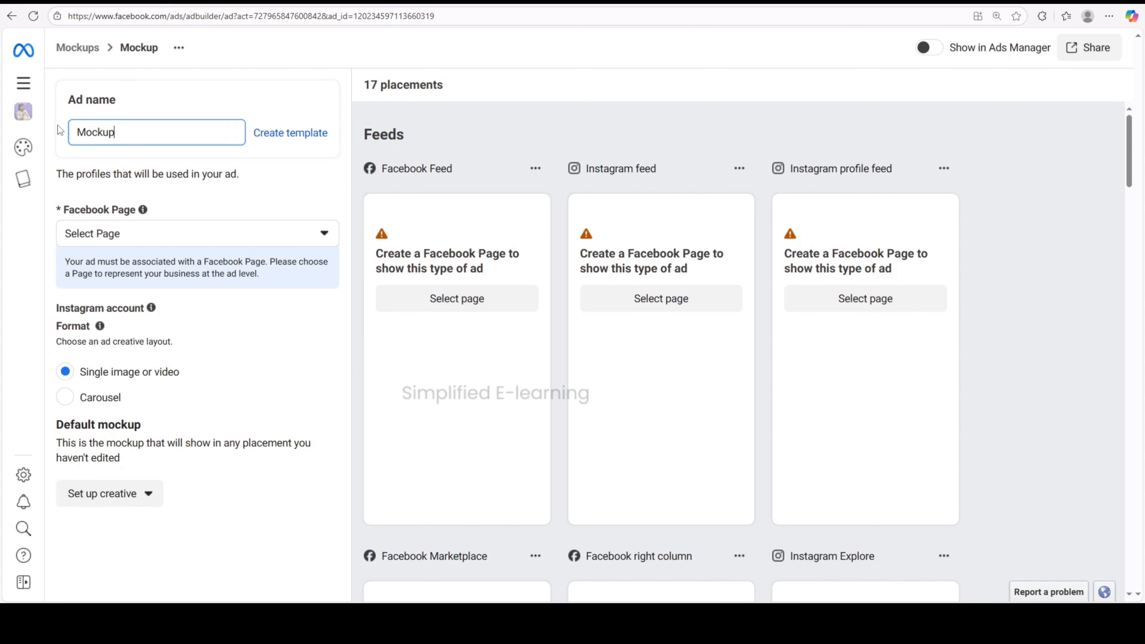
text( test 01)
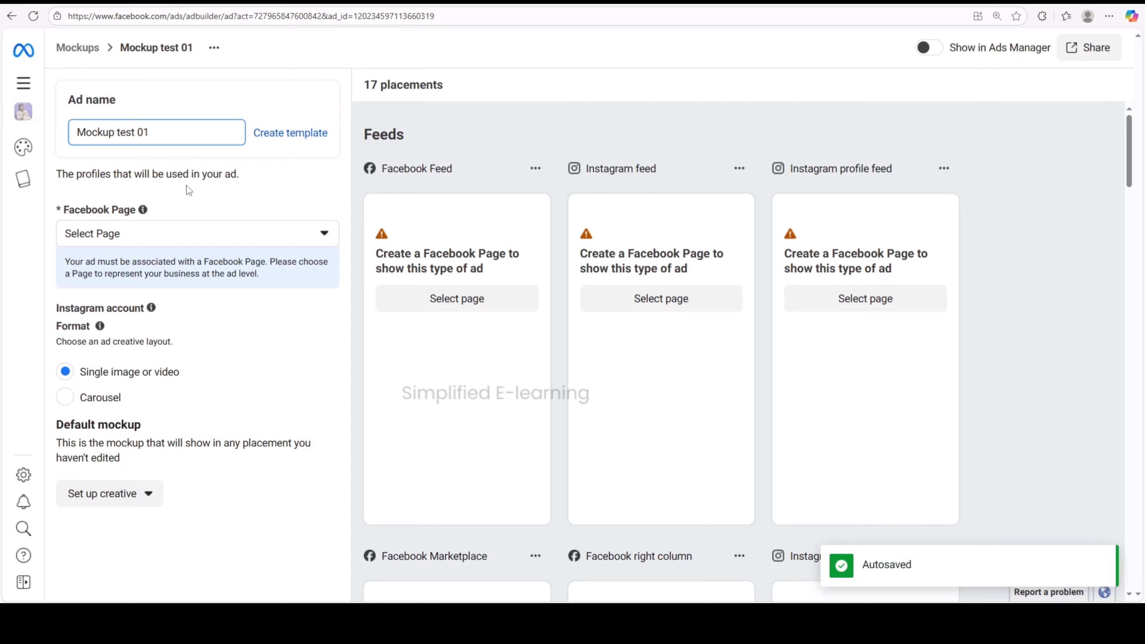
click(186, 238)
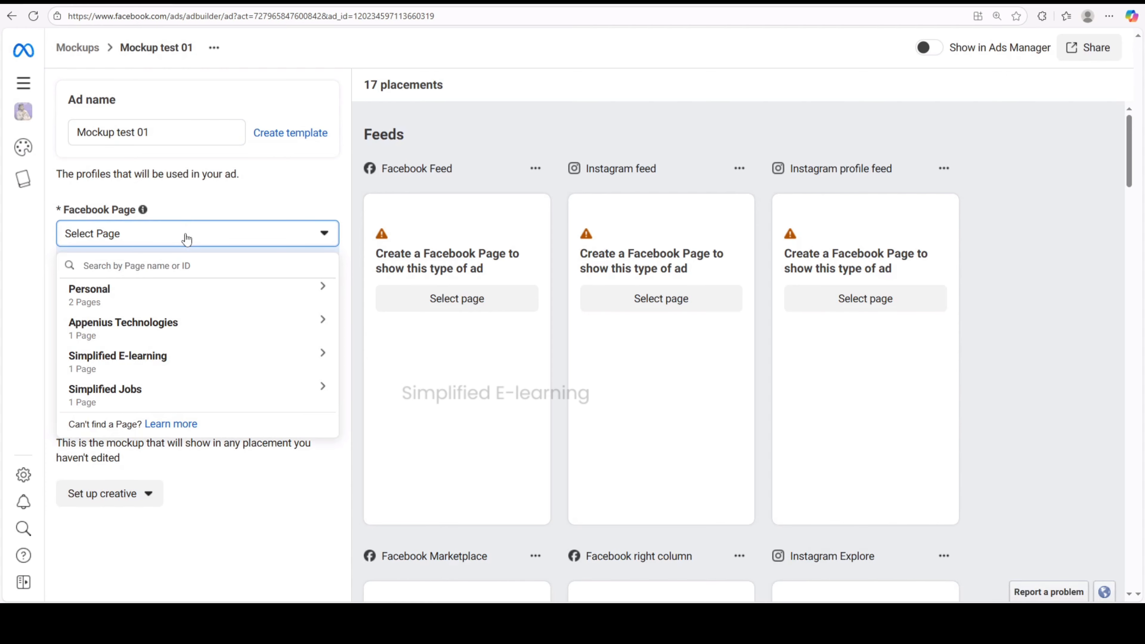
click(136, 358)
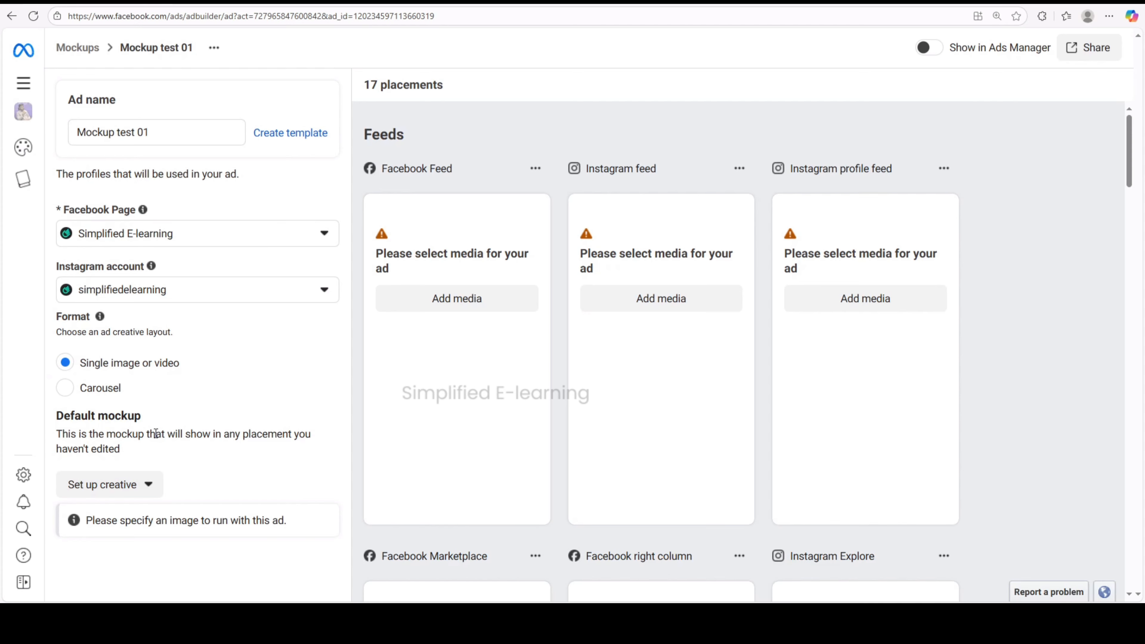
Step: Set up the default mockup as an image ad using the 1080 × 1080 Digital Marketing Training image from the account media
click(147, 485)
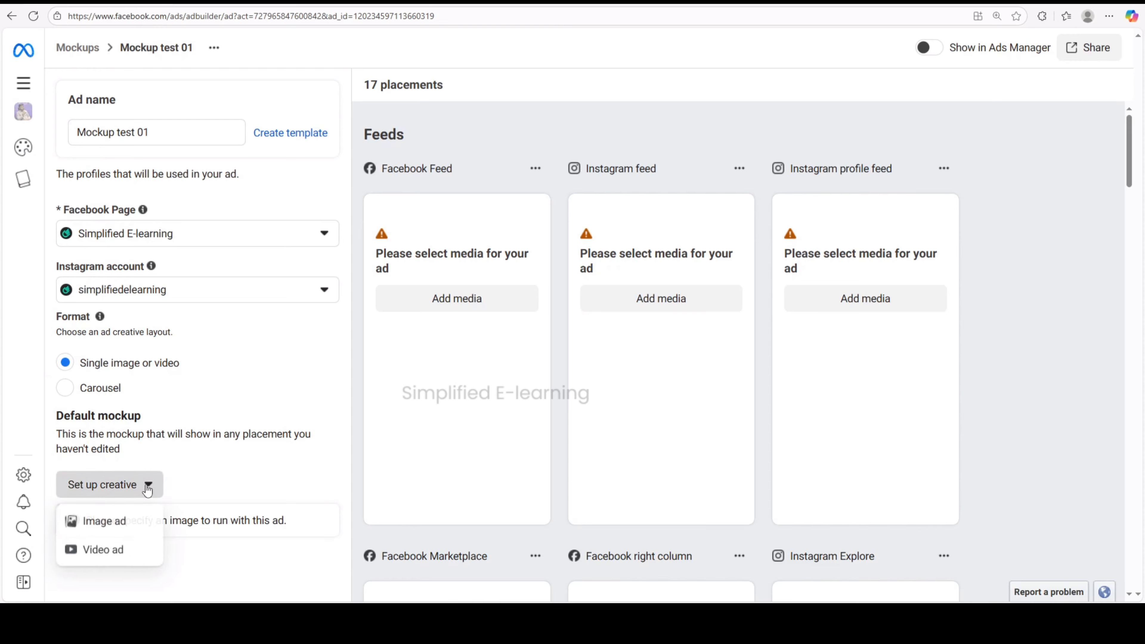
click(112, 523)
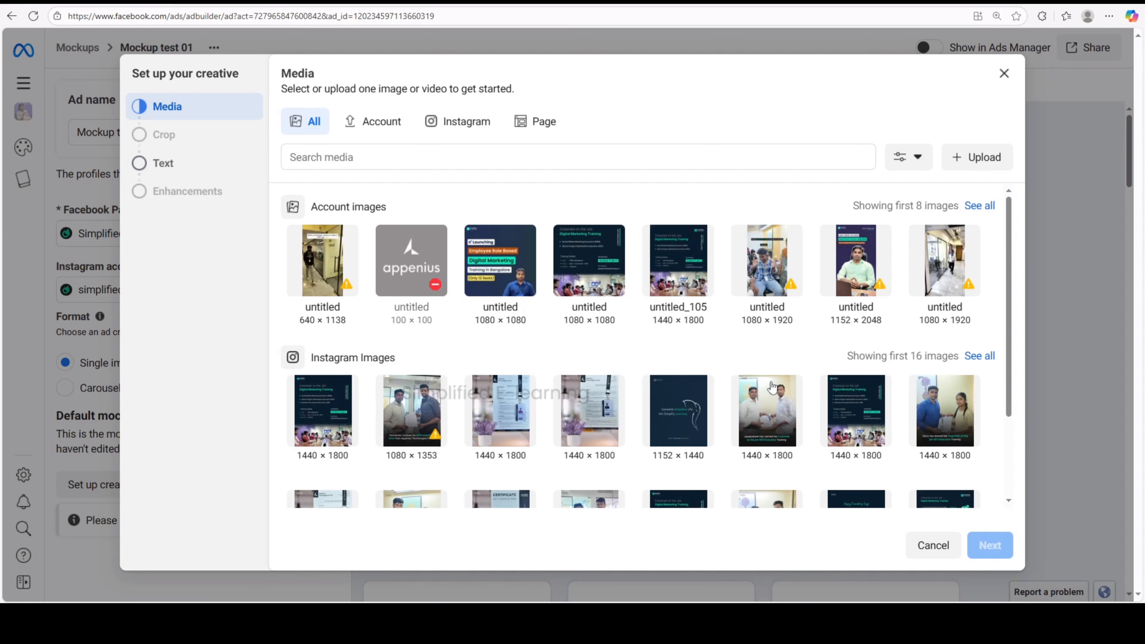
click(979, 206)
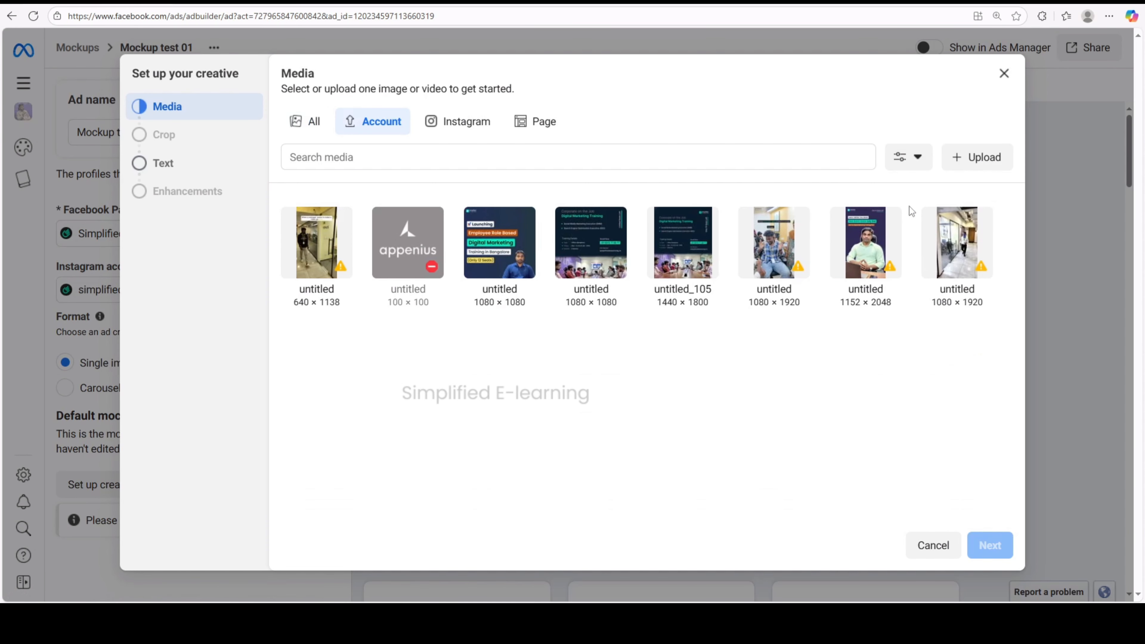
click(596, 239)
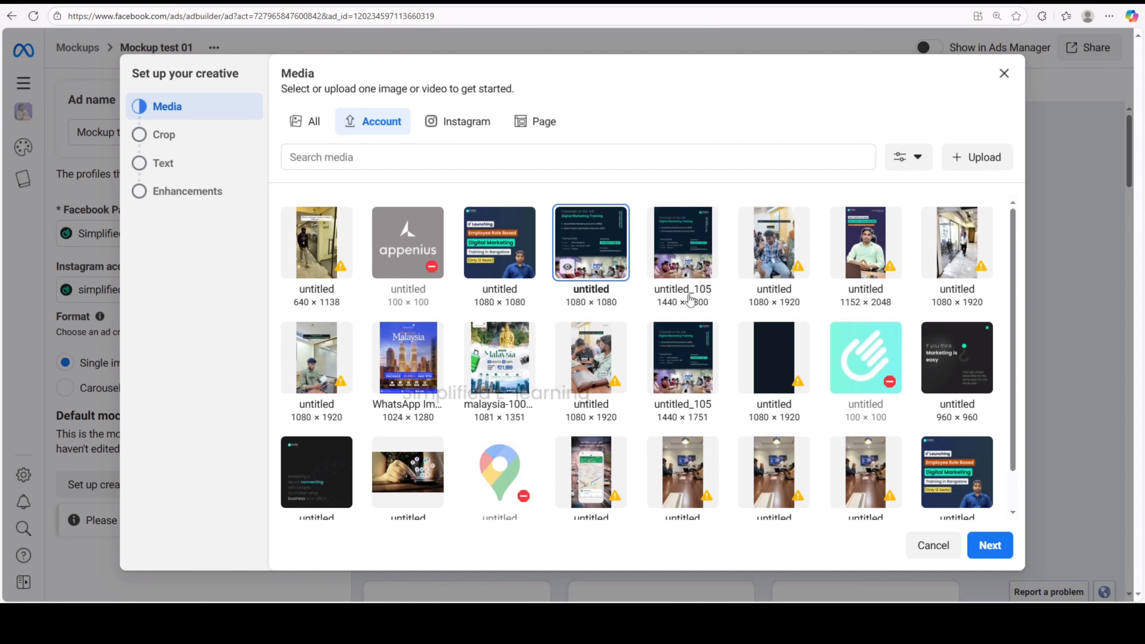
click(990, 550)
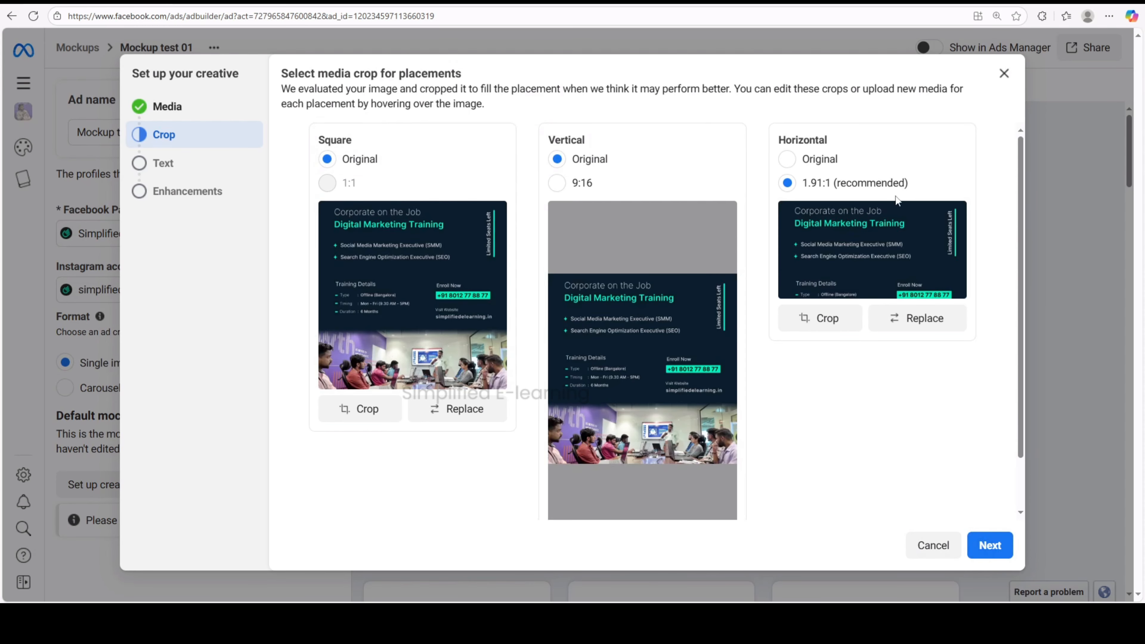
Step: Replace the vertical placement media with the 1080 × 1920 "Become a SEO Executive" image from the account media
scroll(681, 499, down, 2)
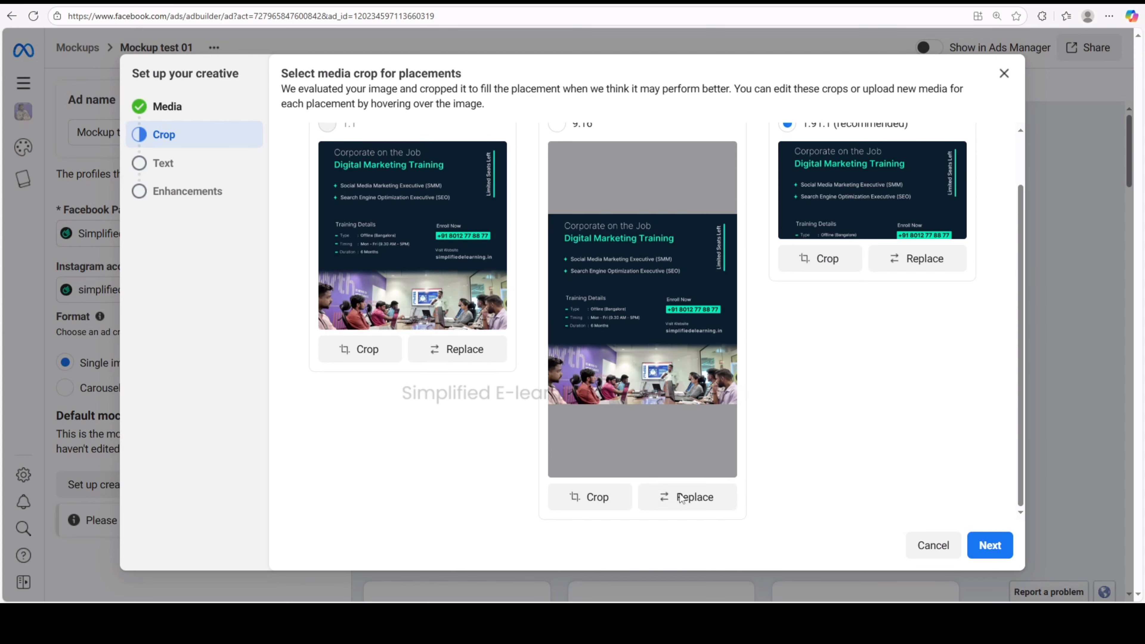
scroll(593, 432, up, 2)
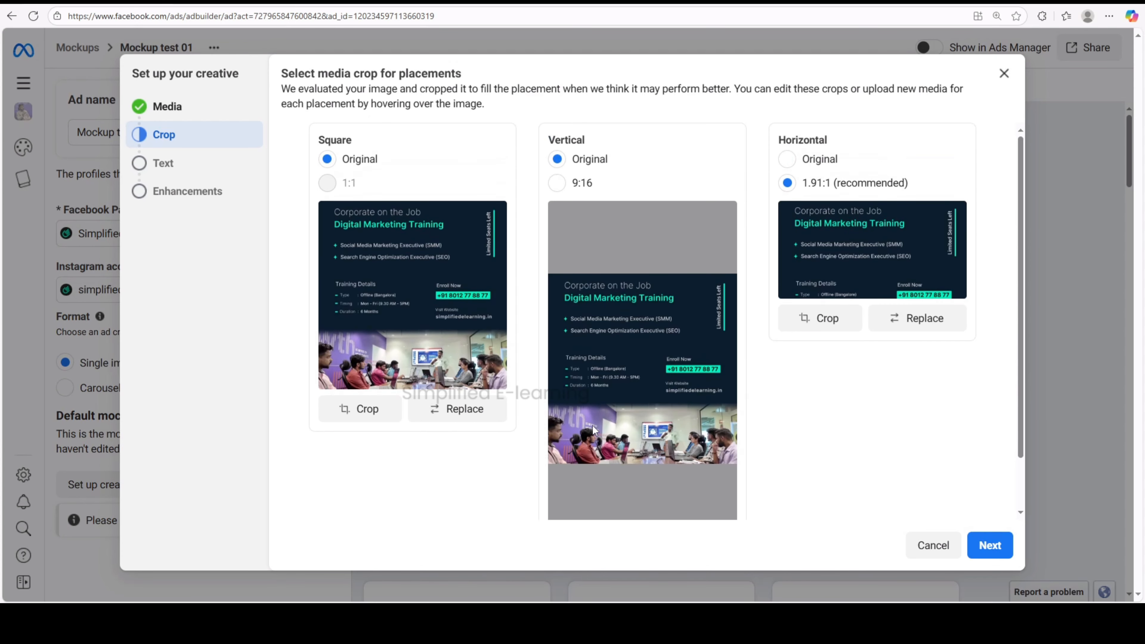
scroll(593, 432, down, 2)
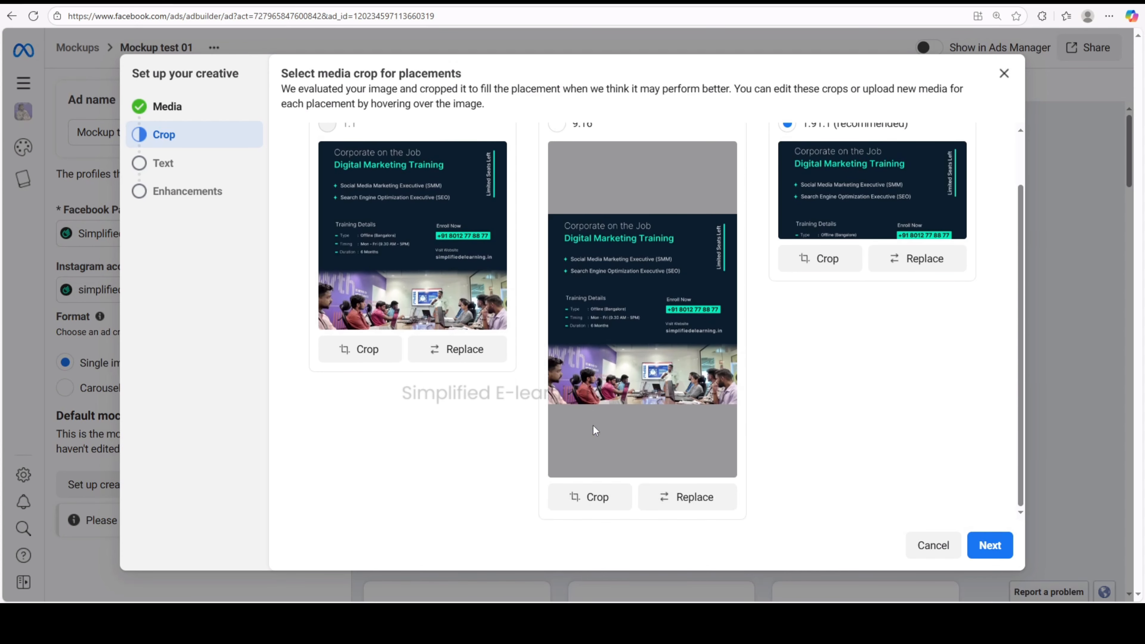
click(684, 499)
click(679, 276)
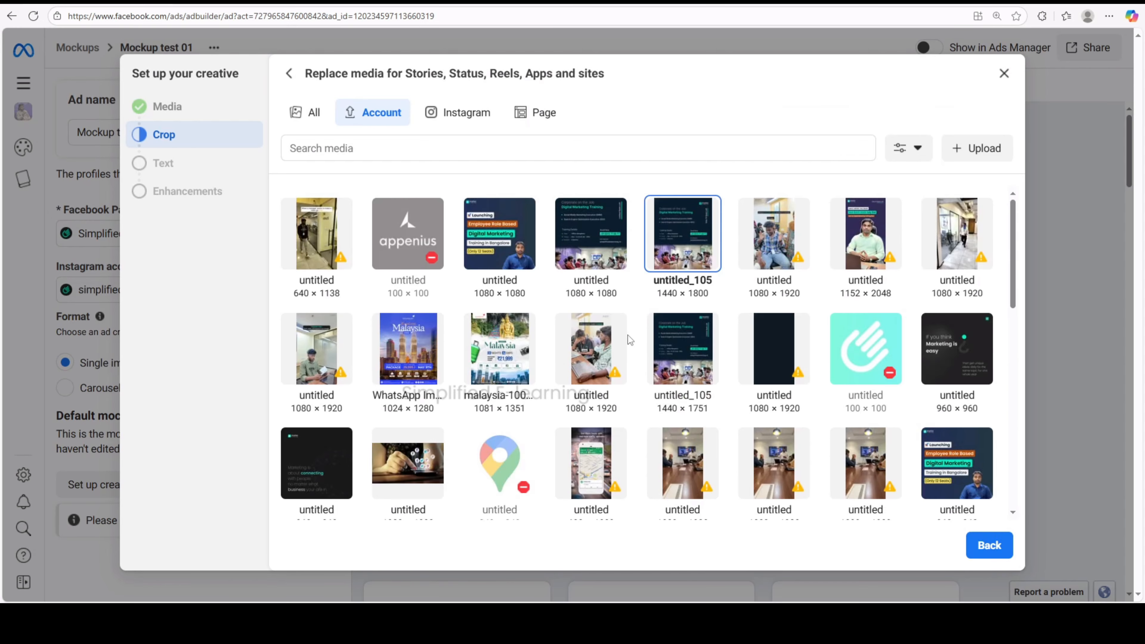
scroll(628, 341, down, 6)
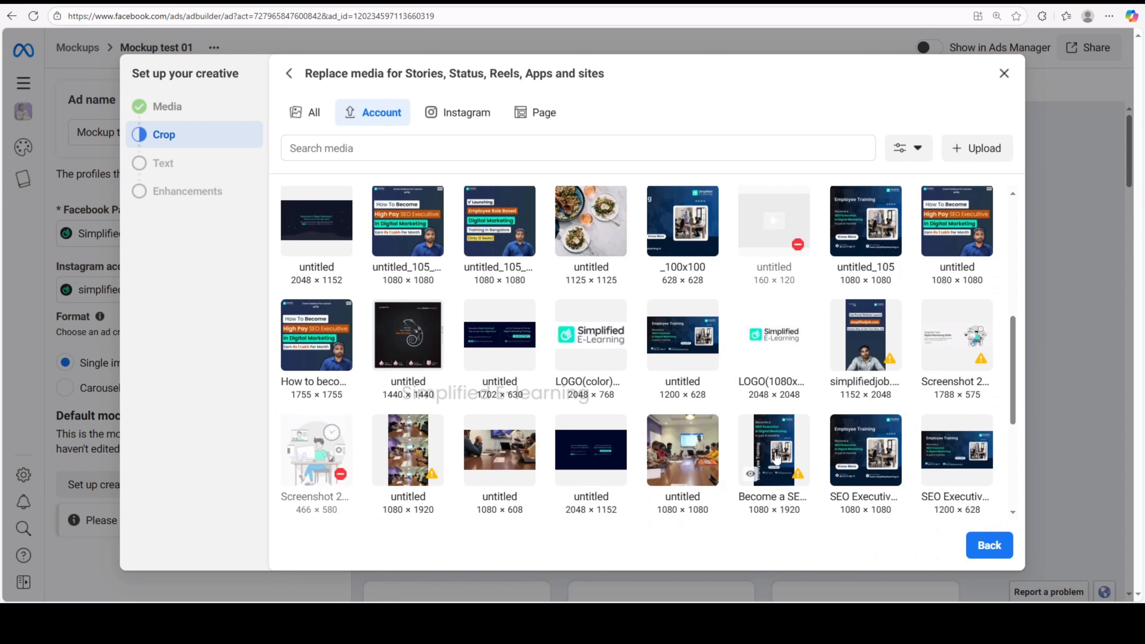
click(793, 439)
click(987, 545)
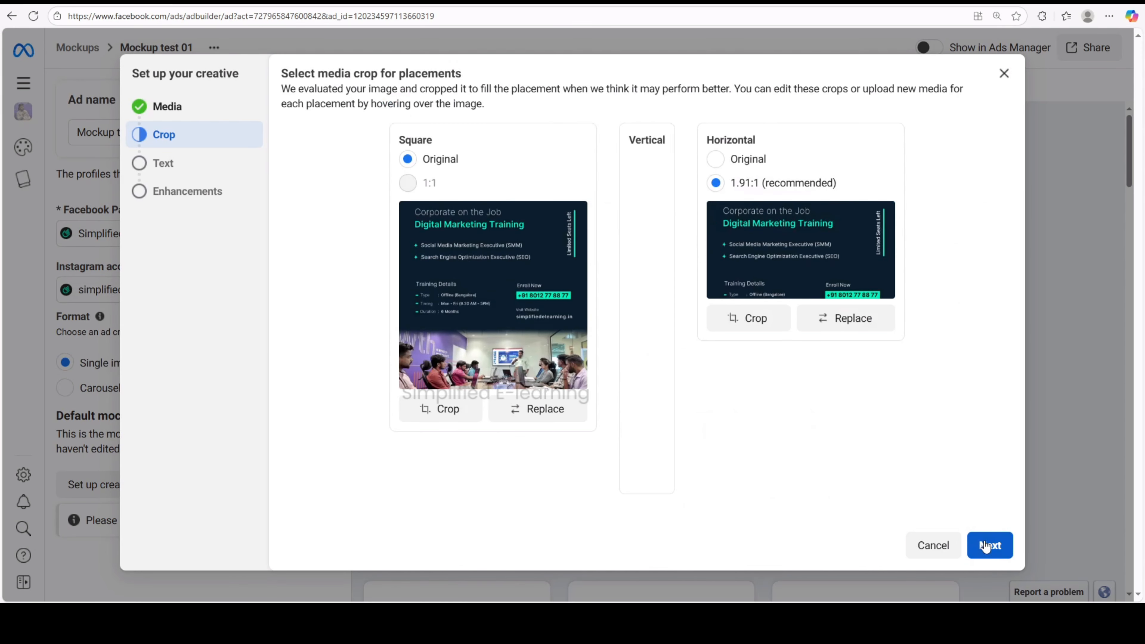
scroll(701, 399, down, 2)
scroll(662, 429, up, 2)
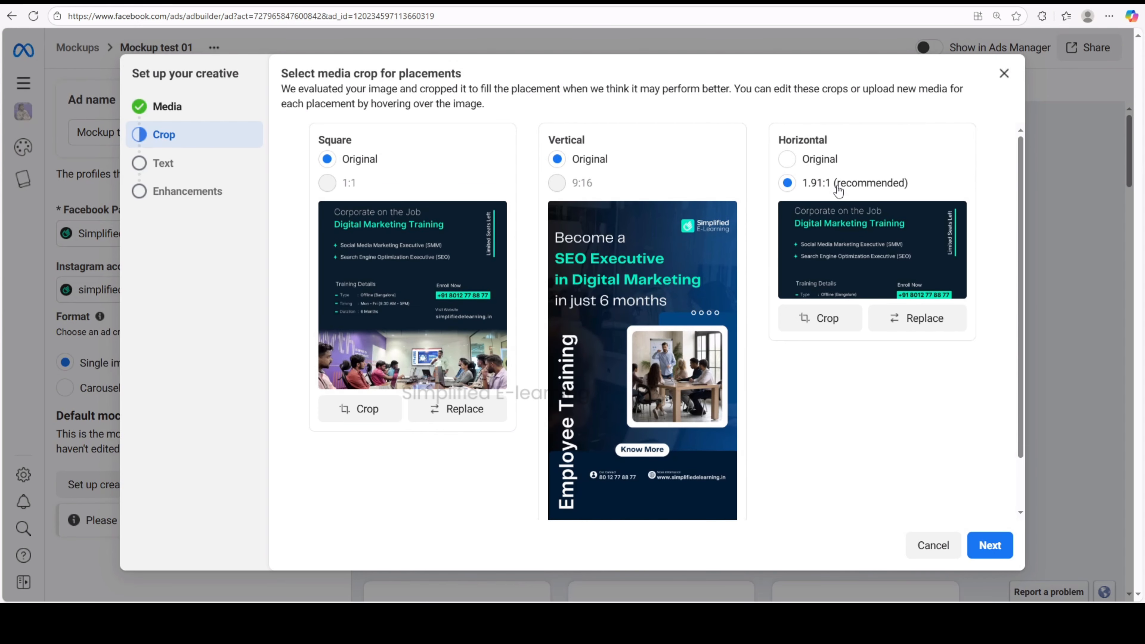
Step: Replace the horizontal placement media with the 1200 × 628 Employee Training image from the account media
click(919, 319)
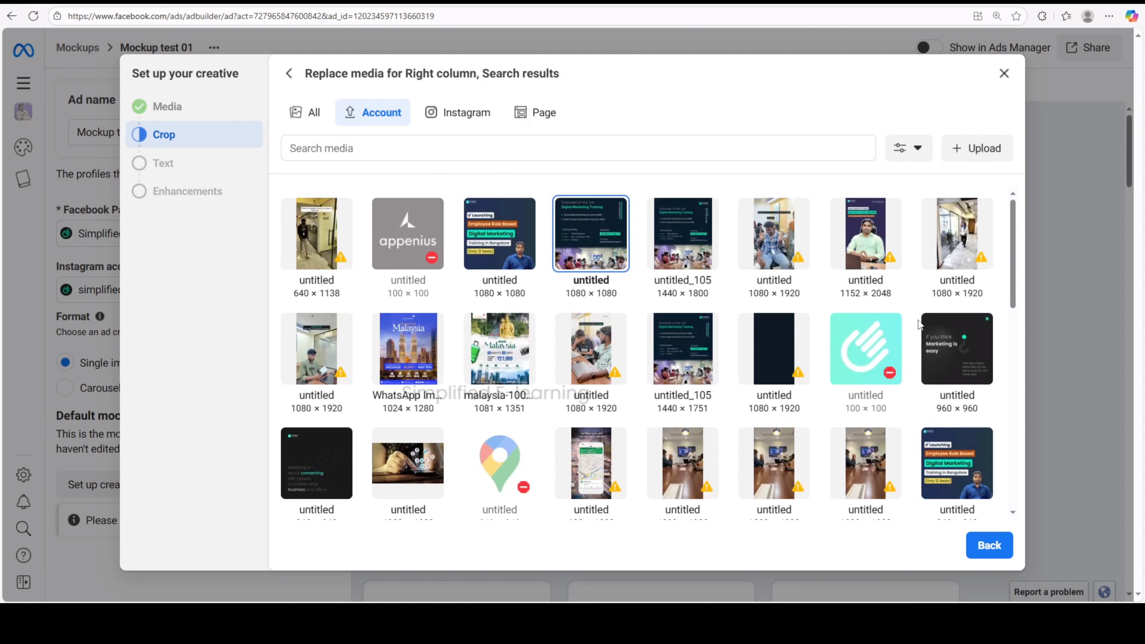
scroll(719, 401, down, 5)
click(680, 397)
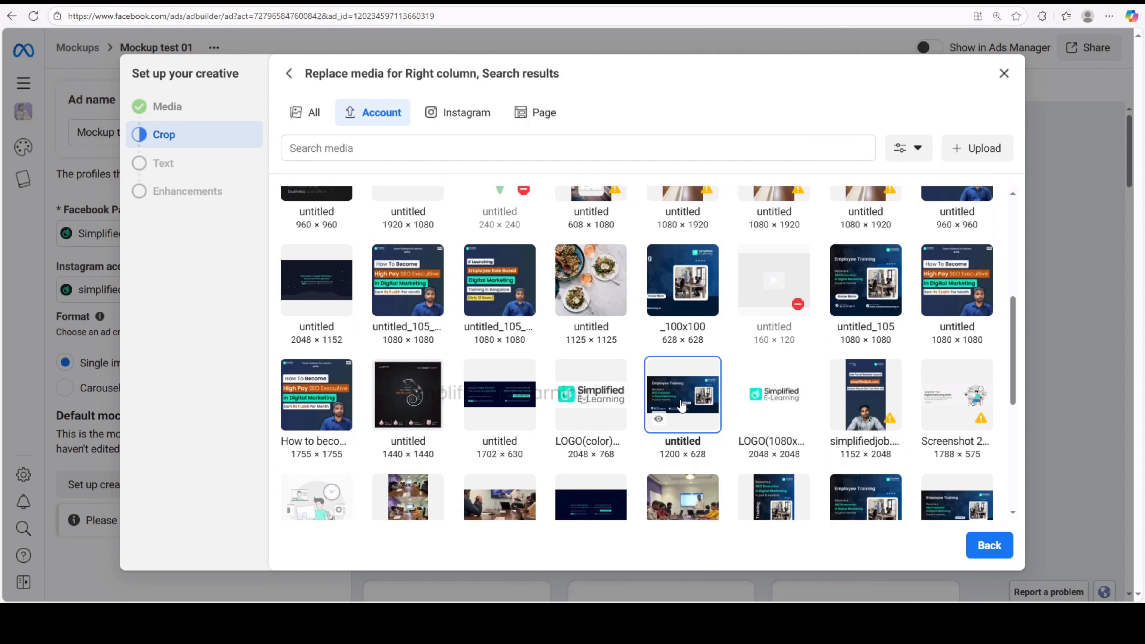
click(989, 545)
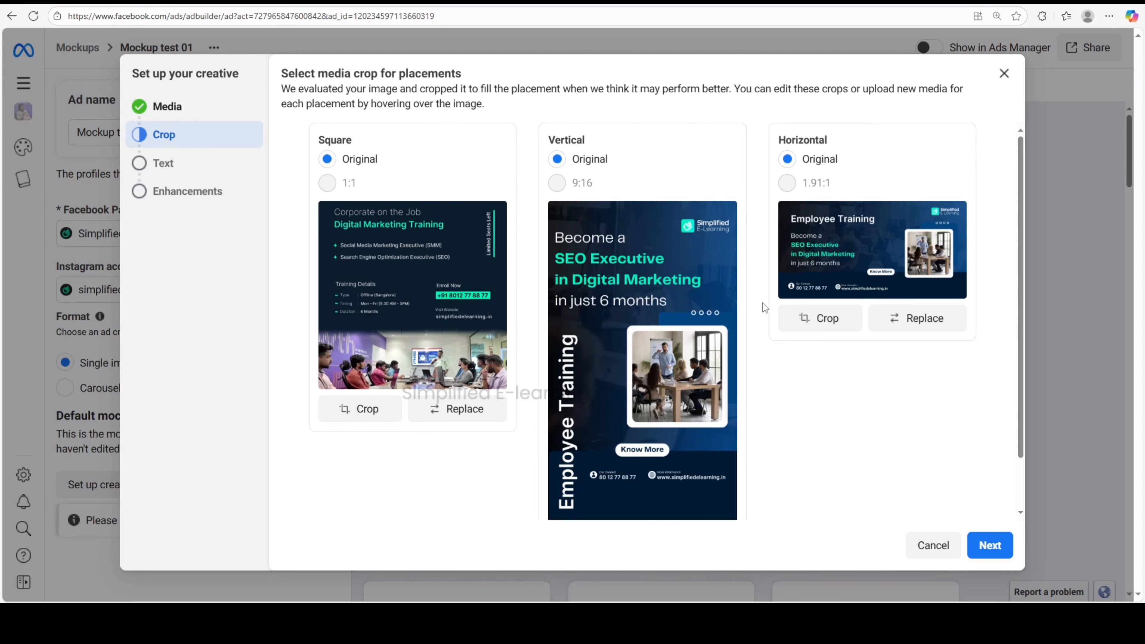
scroll(762, 307, down, 1)
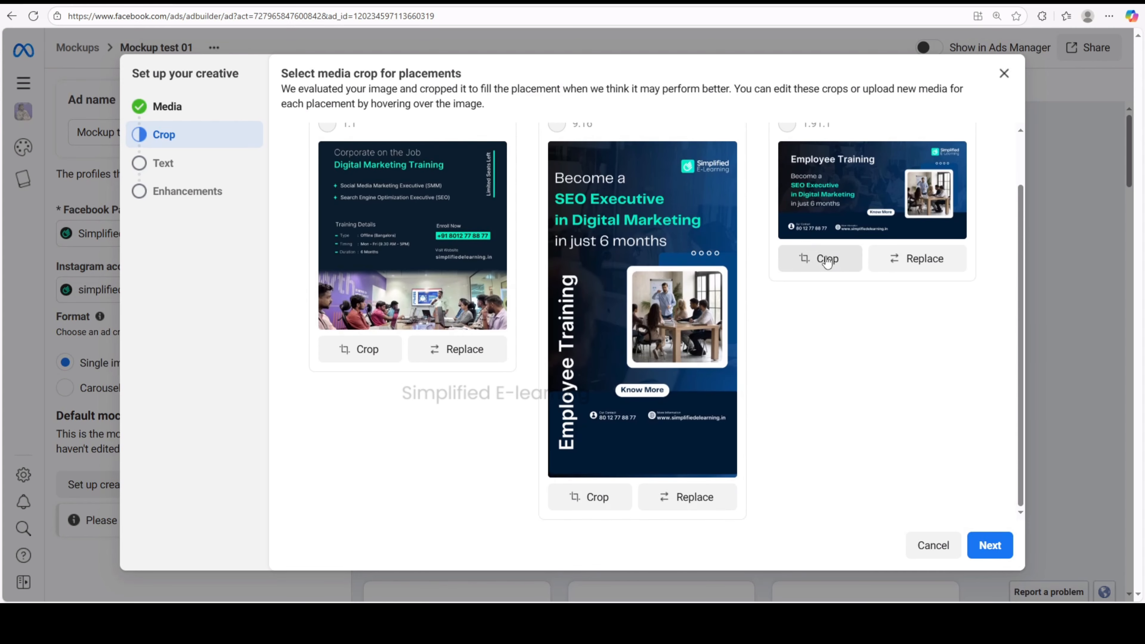
click(826, 256)
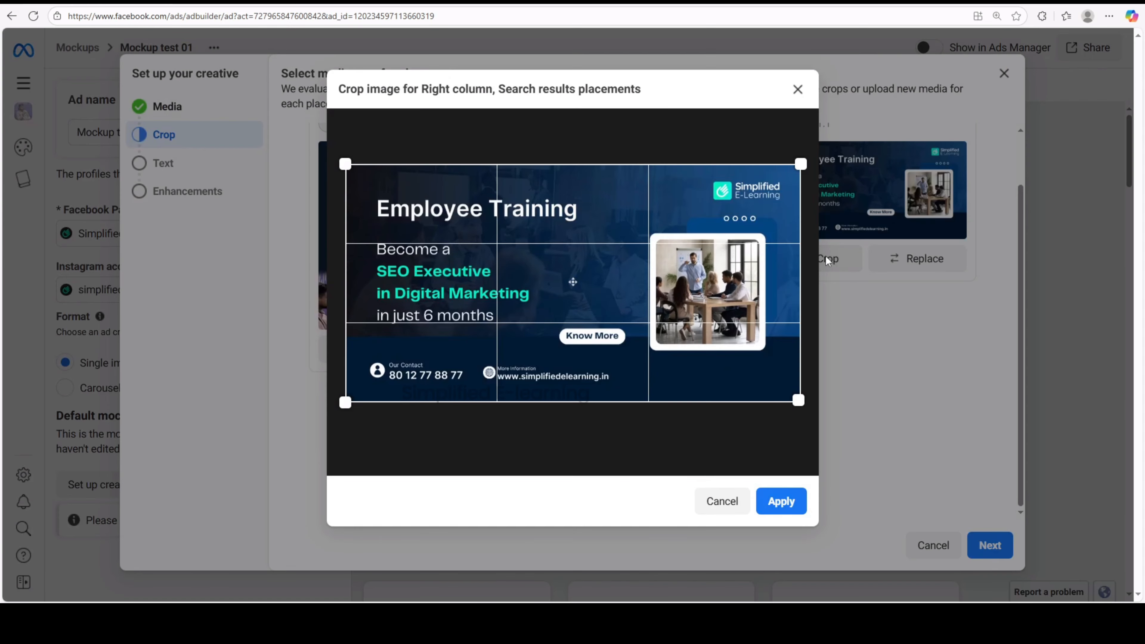
click(721, 501)
Step: Accept the media crops, set the ad's call to action to Contact us, and continue past the text settings
click(990, 547)
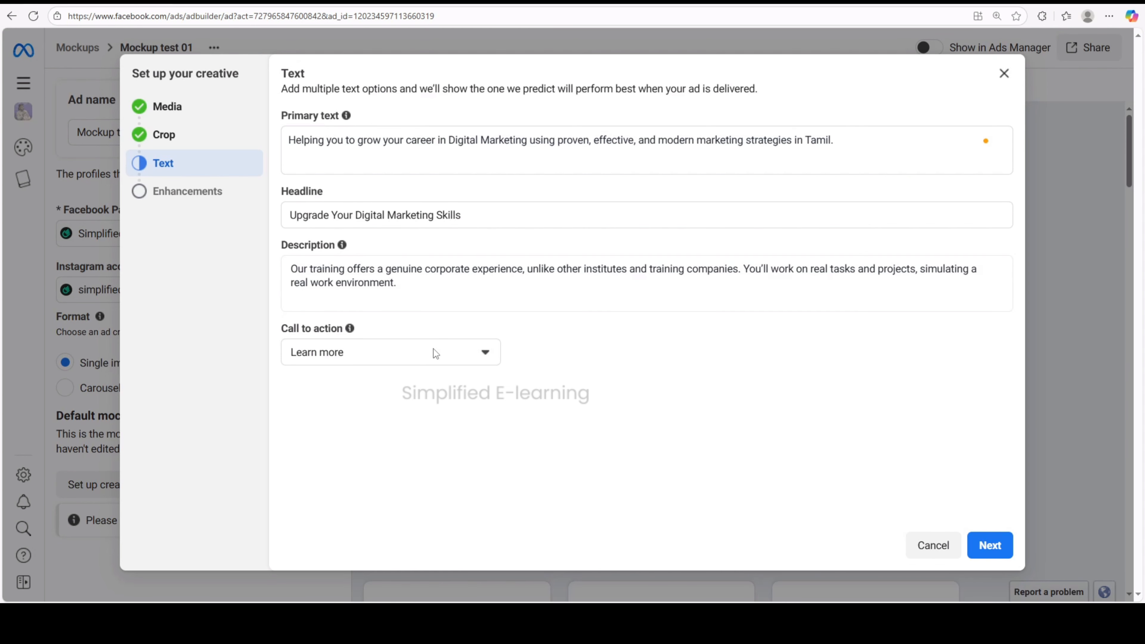
click(432, 350)
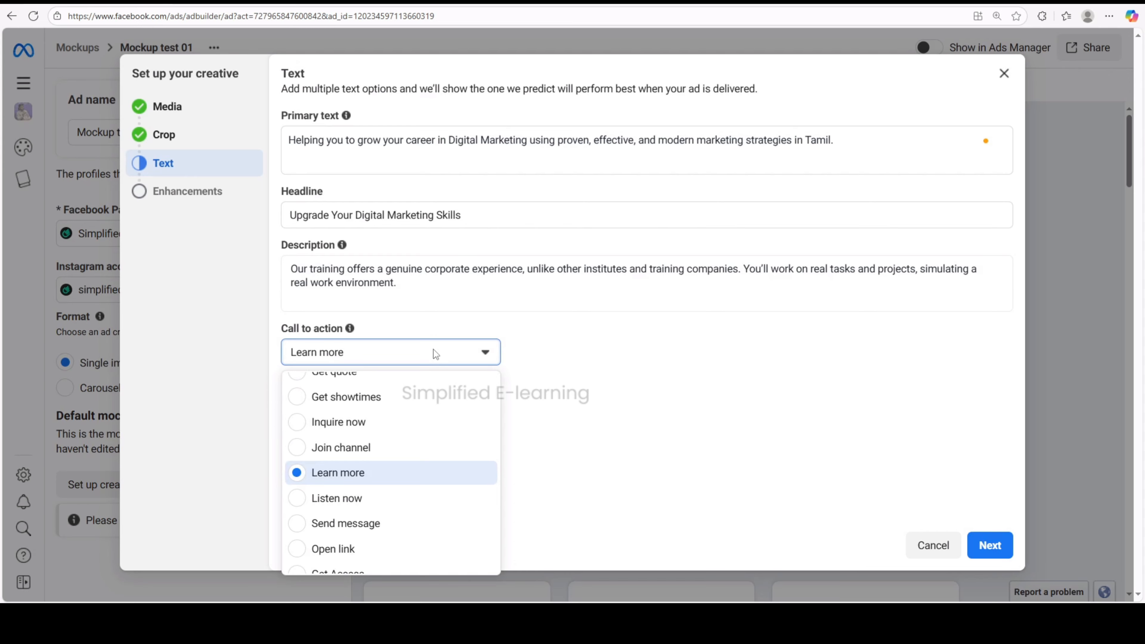
scroll(408, 474, up, 5)
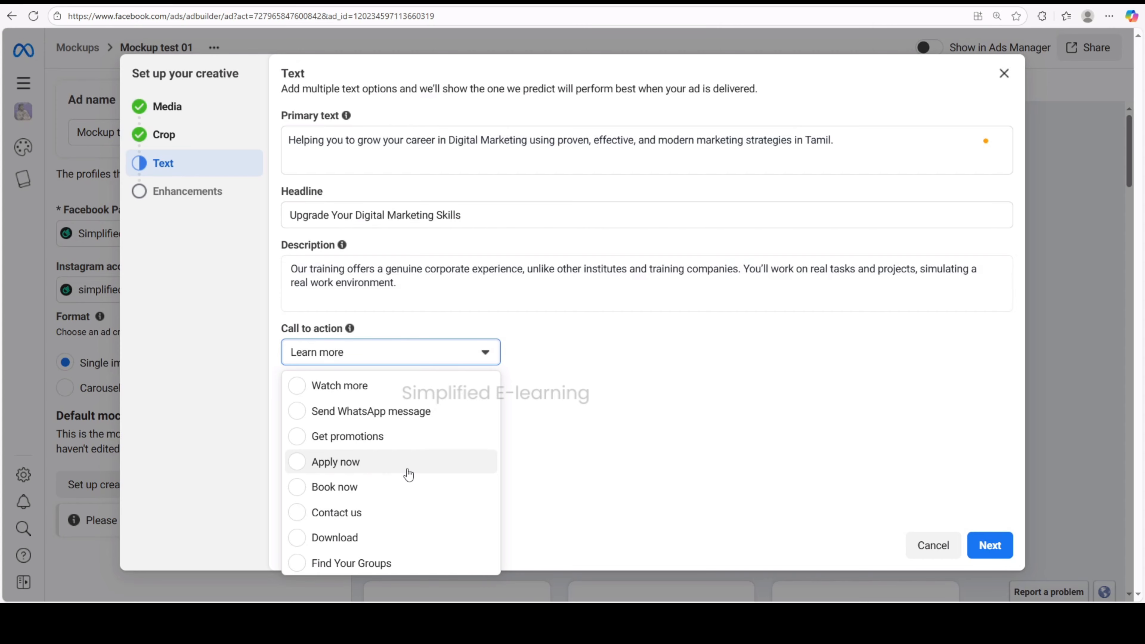
scroll(409, 474, down, 3)
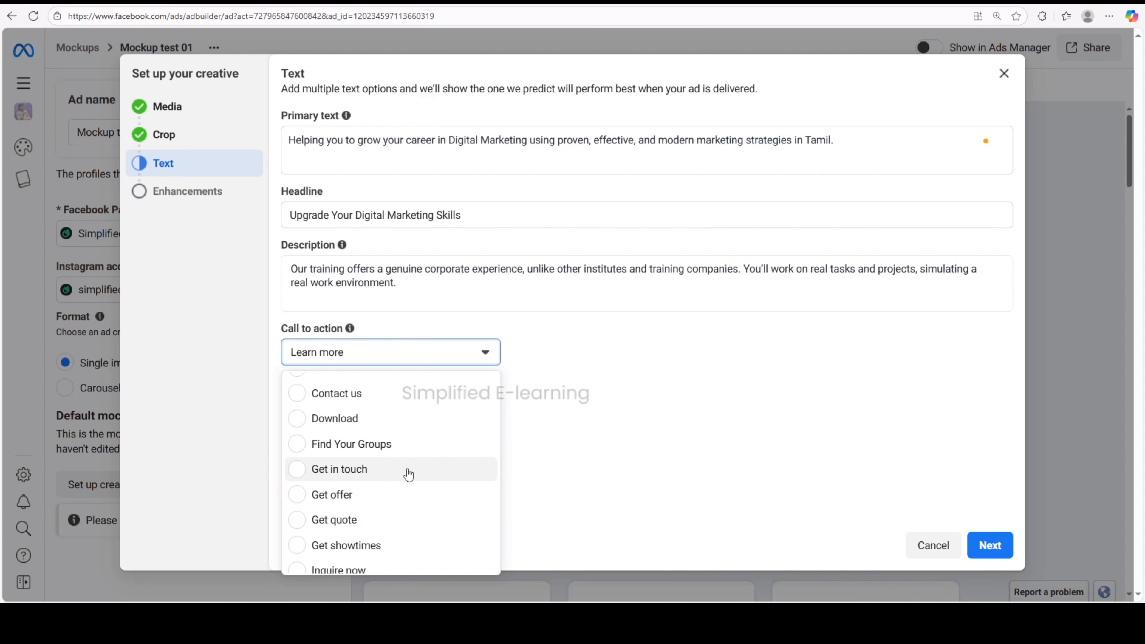
click(334, 396)
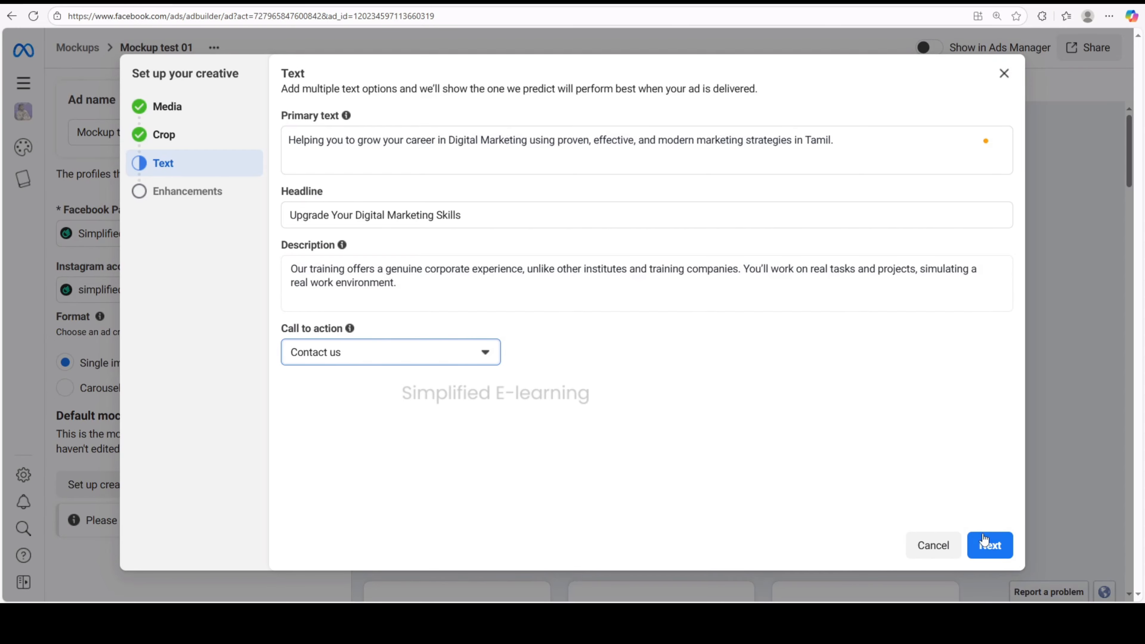
click(991, 544)
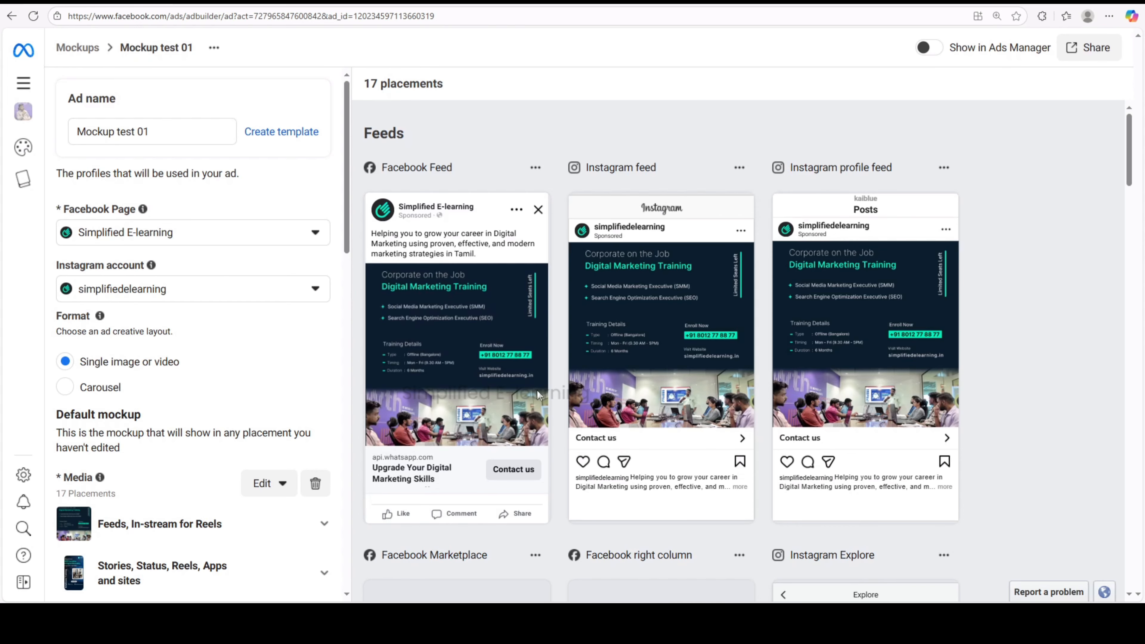
Step: Review the mockup's previews across the feed, stories, reels, in-stream, search results, and apps and sites placements
scroll(537, 389, down, 2)
scroll(537, 390, up, 2)
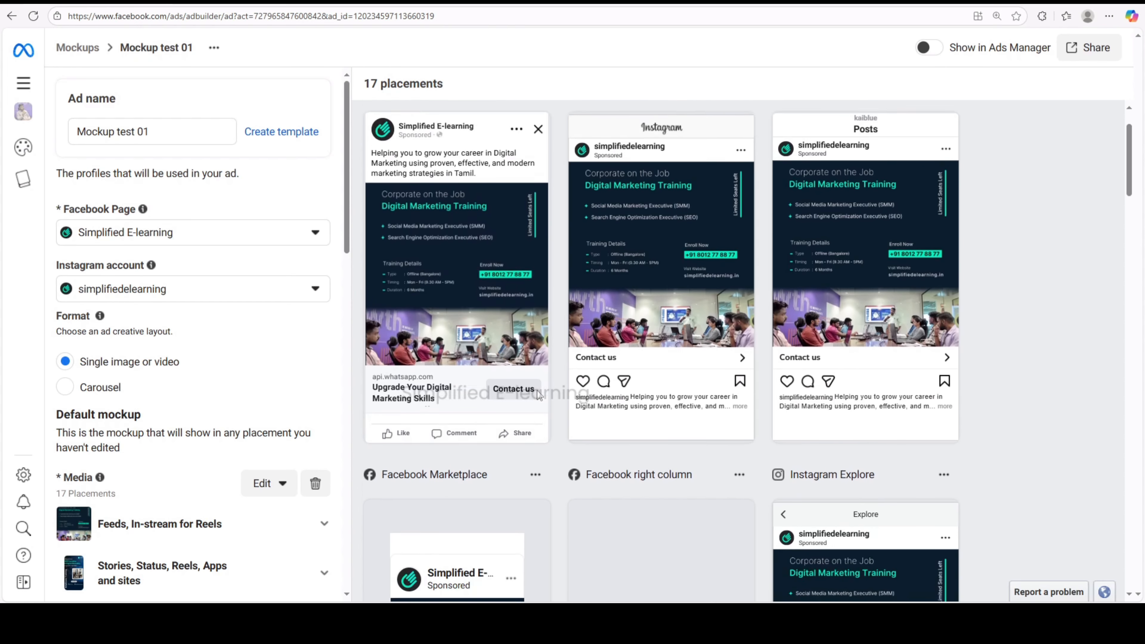
scroll(575, 402, down, 5)
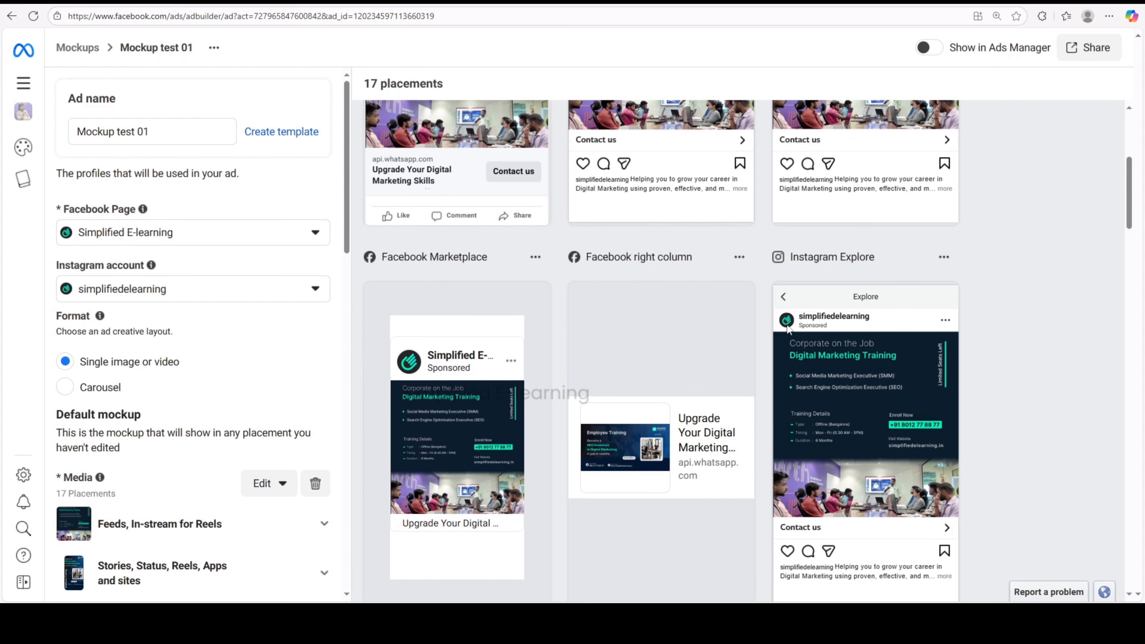
scroll(790, 329, down, 3)
scroll(788, 341, down, 10)
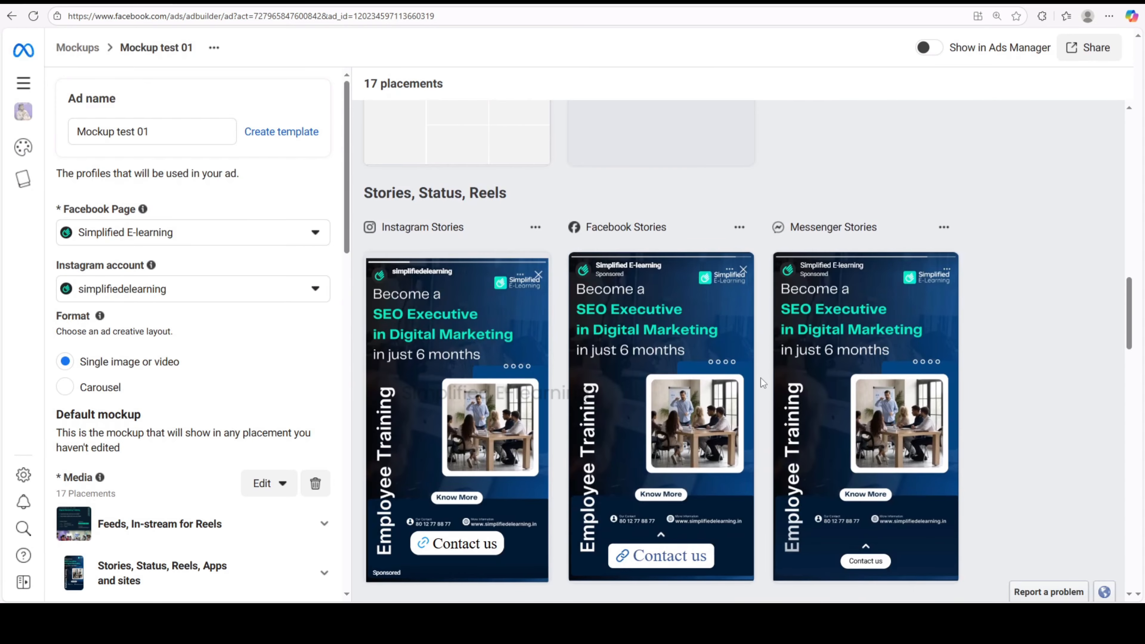
scroll(760, 379, down, 12)
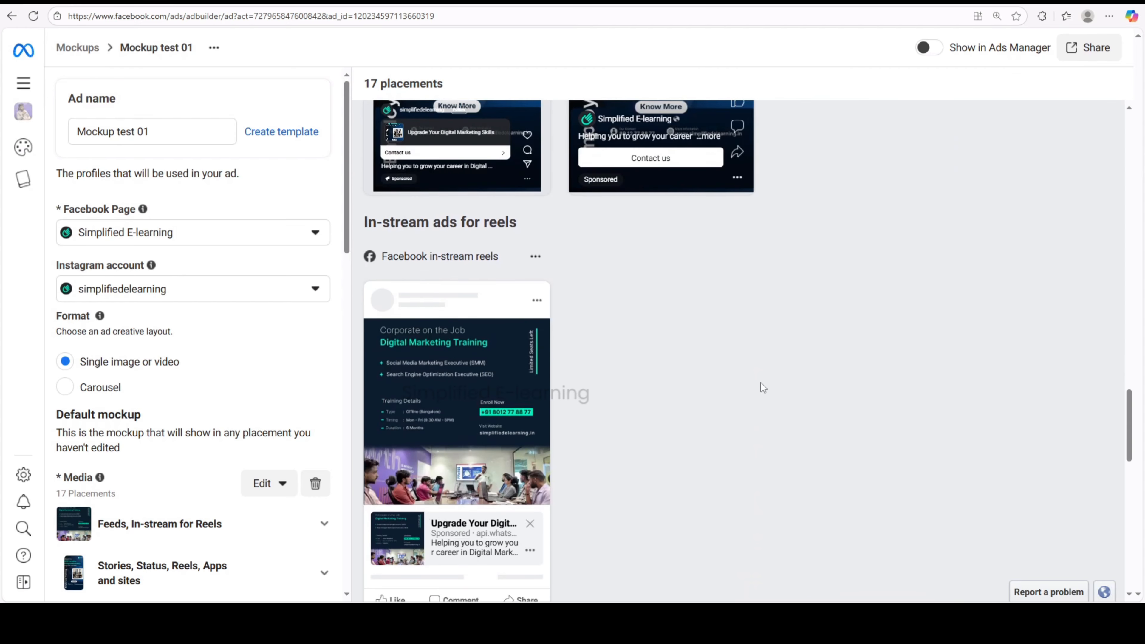
scroll(760, 383, down, 10)
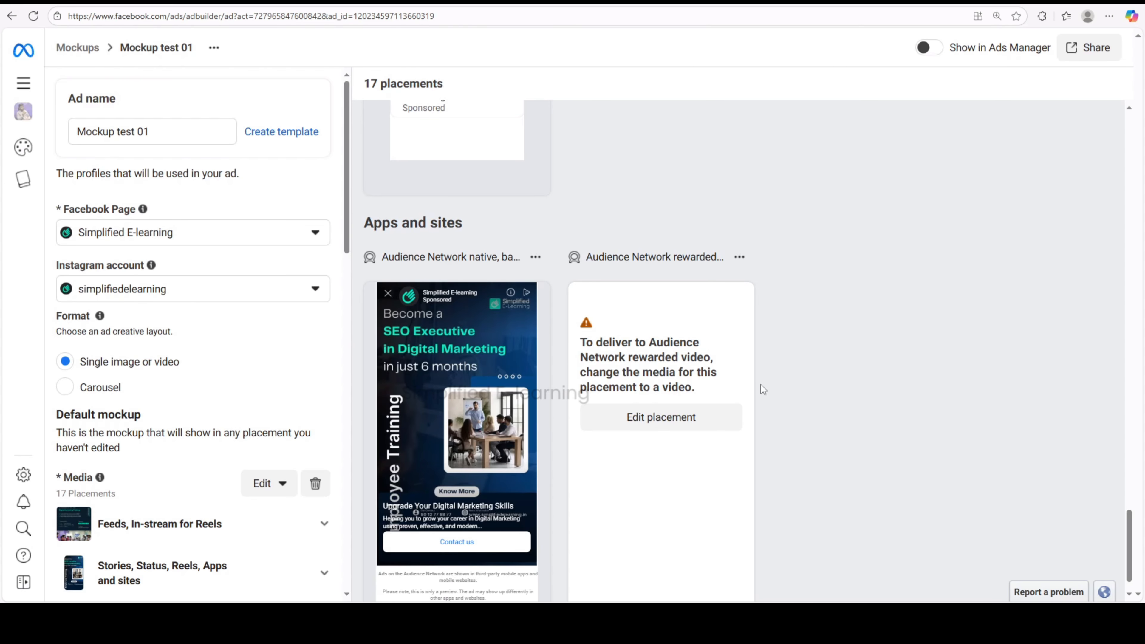
scroll(760, 384, down, 1)
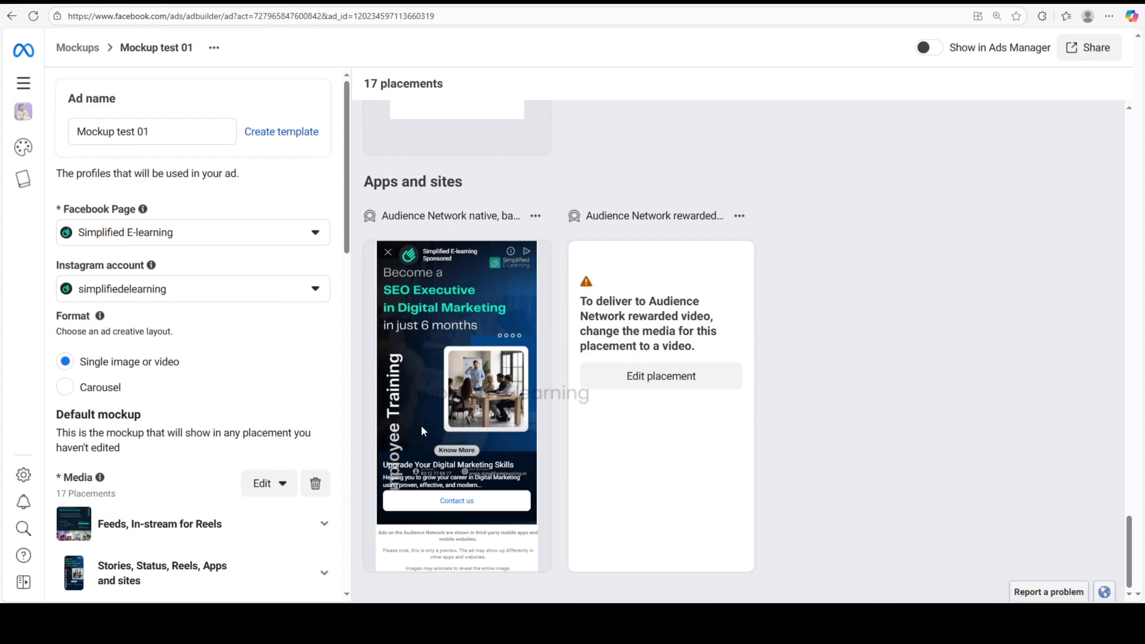
scroll(421, 425, up, 7)
scroll(437, 374, up, 8)
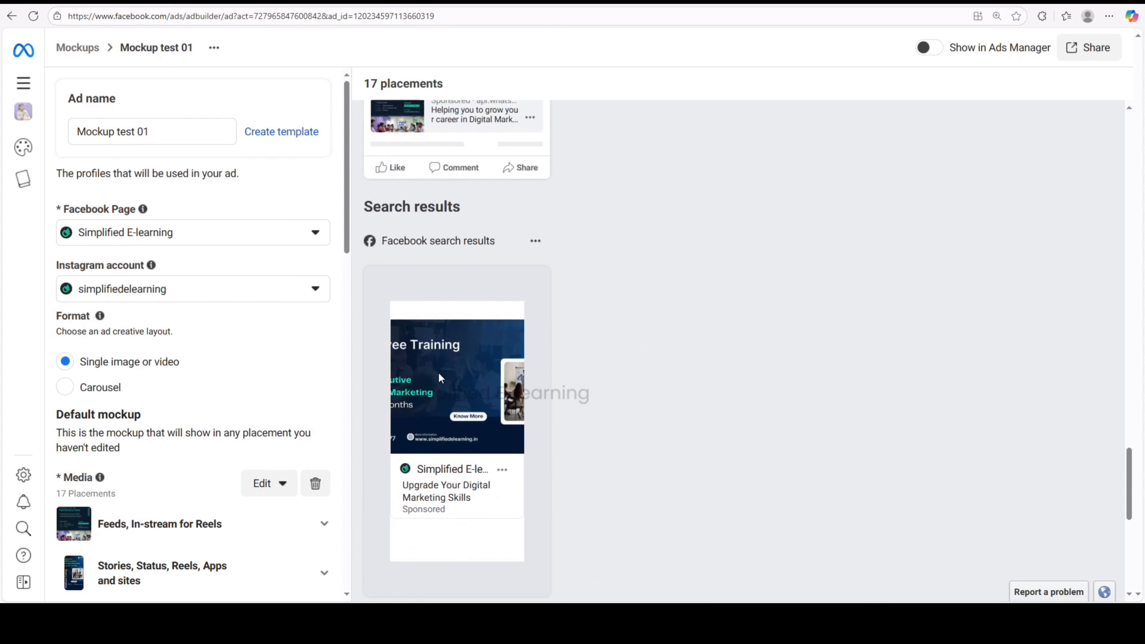
scroll(457, 333, up, 8)
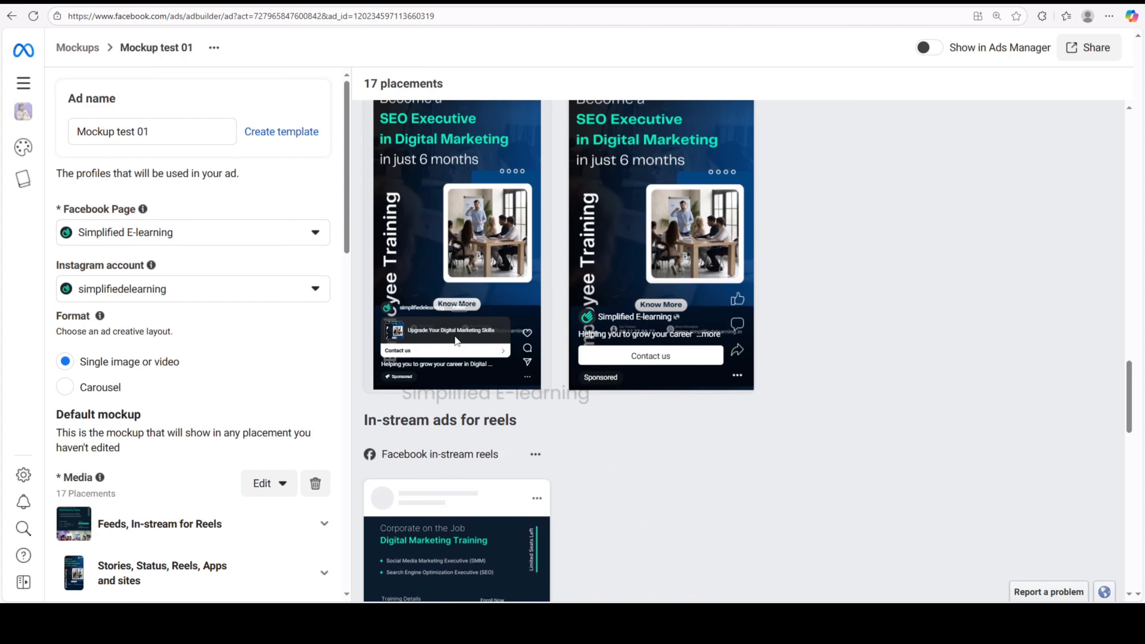
scroll(452, 343, up, 8)
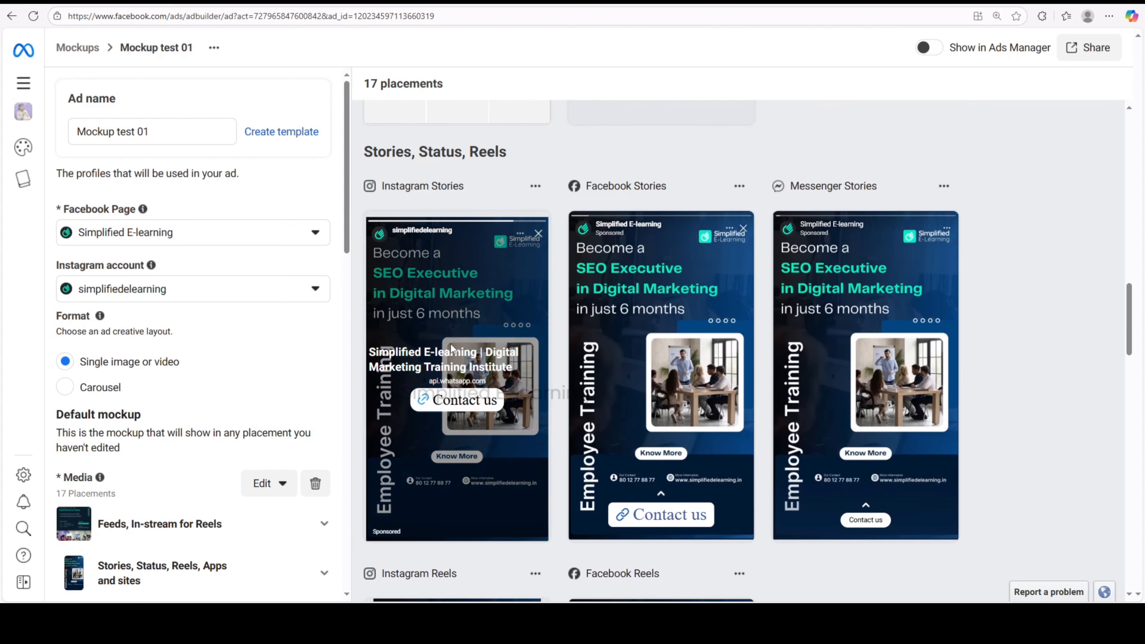
scroll(453, 349, up, 4)
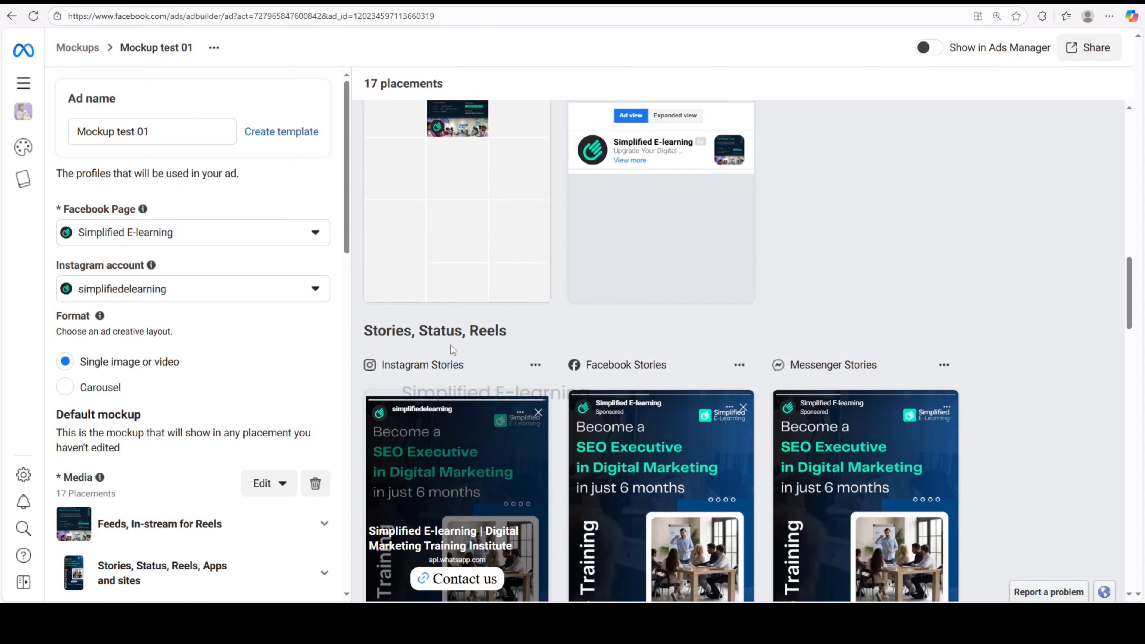
scroll(130, 420, down, 12)
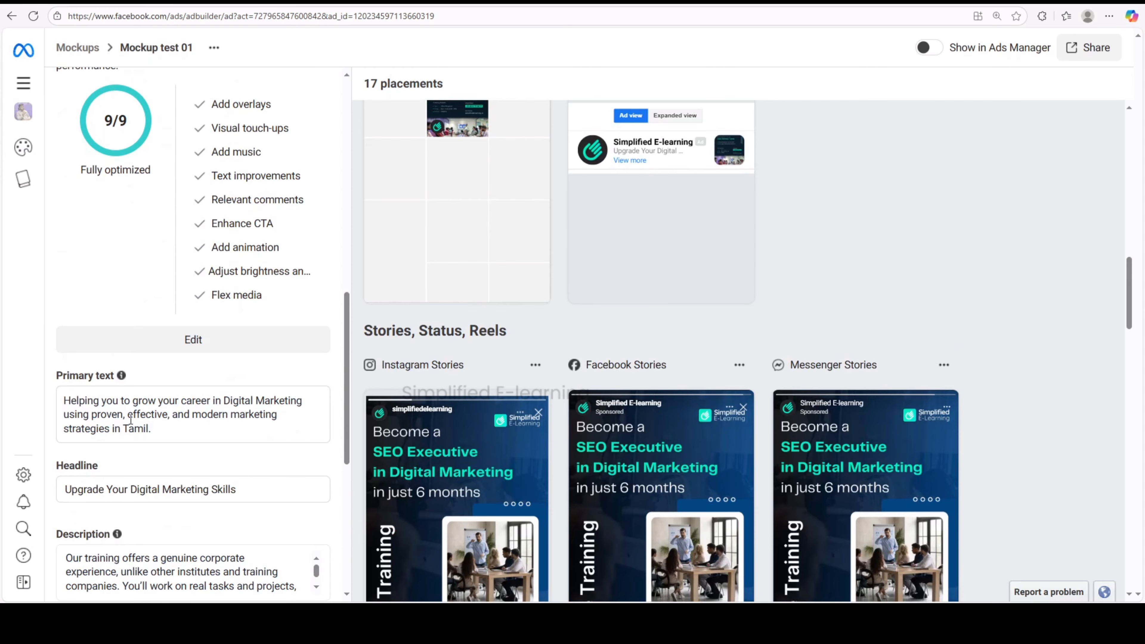
scroll(130, 420, up, 4)
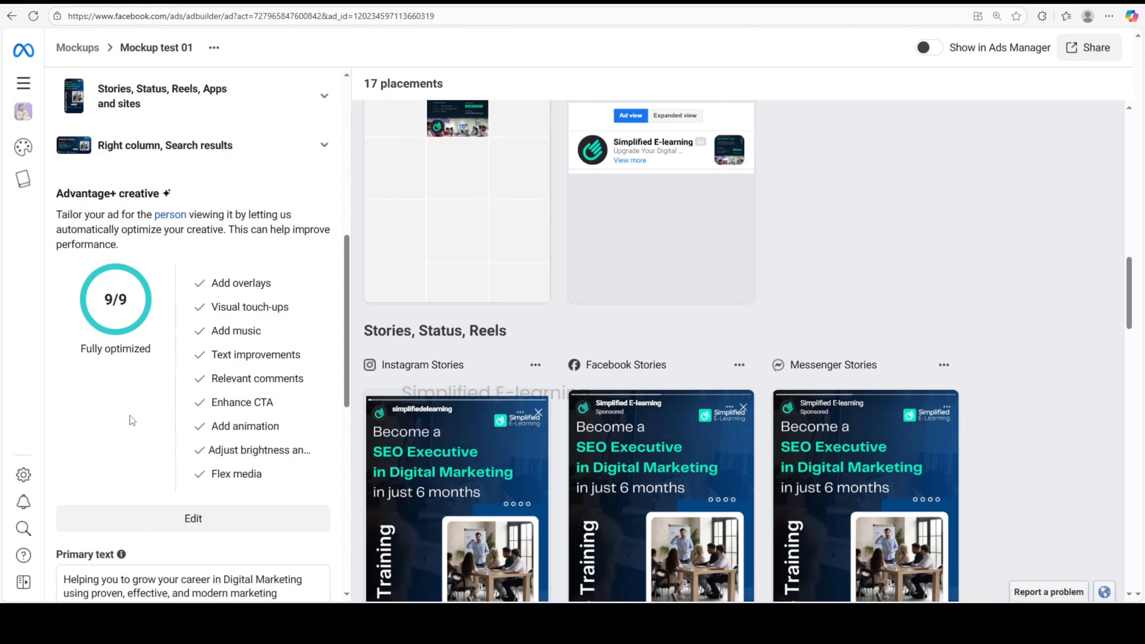
scroll(130, 420, down, 8)
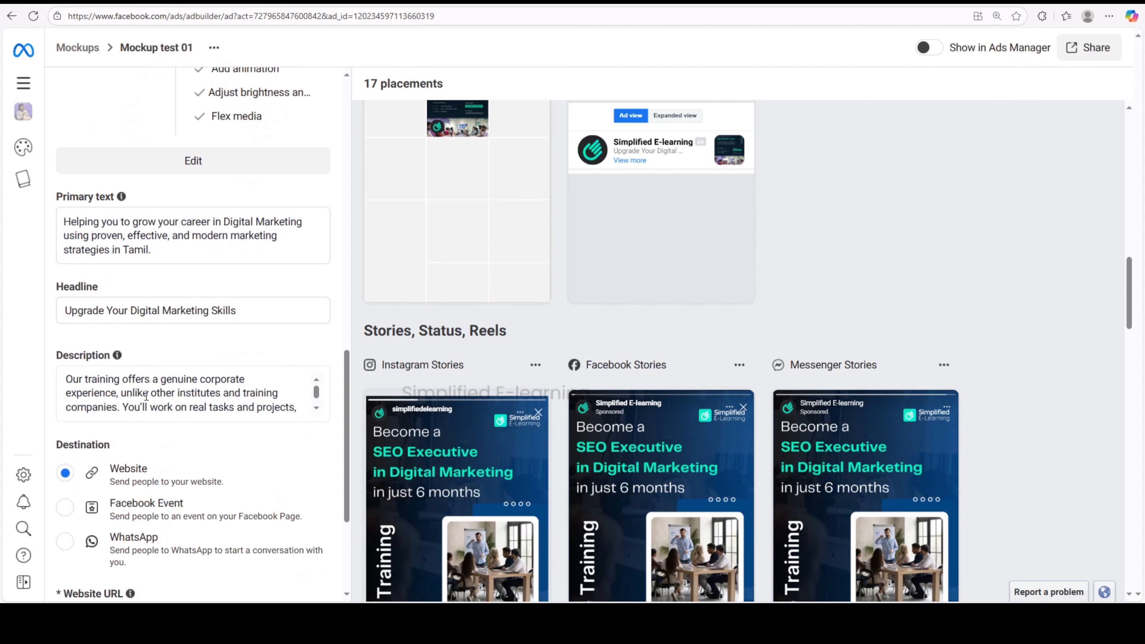
scroll(146, 400, down, 1)
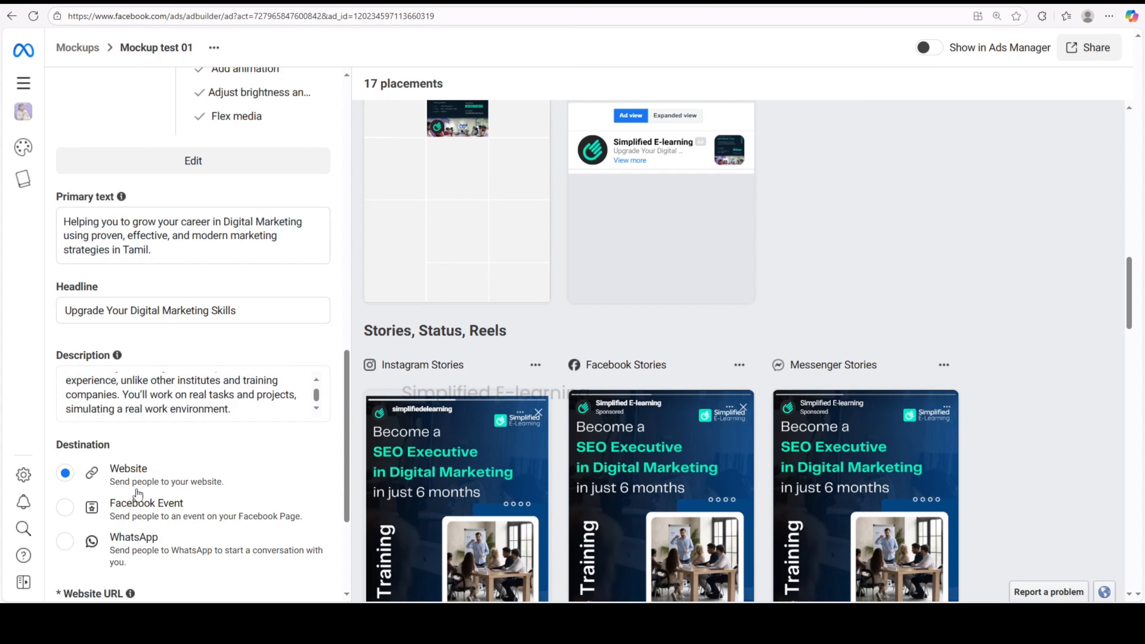
scroll(142, 470, down, 5)
click(243, 423)
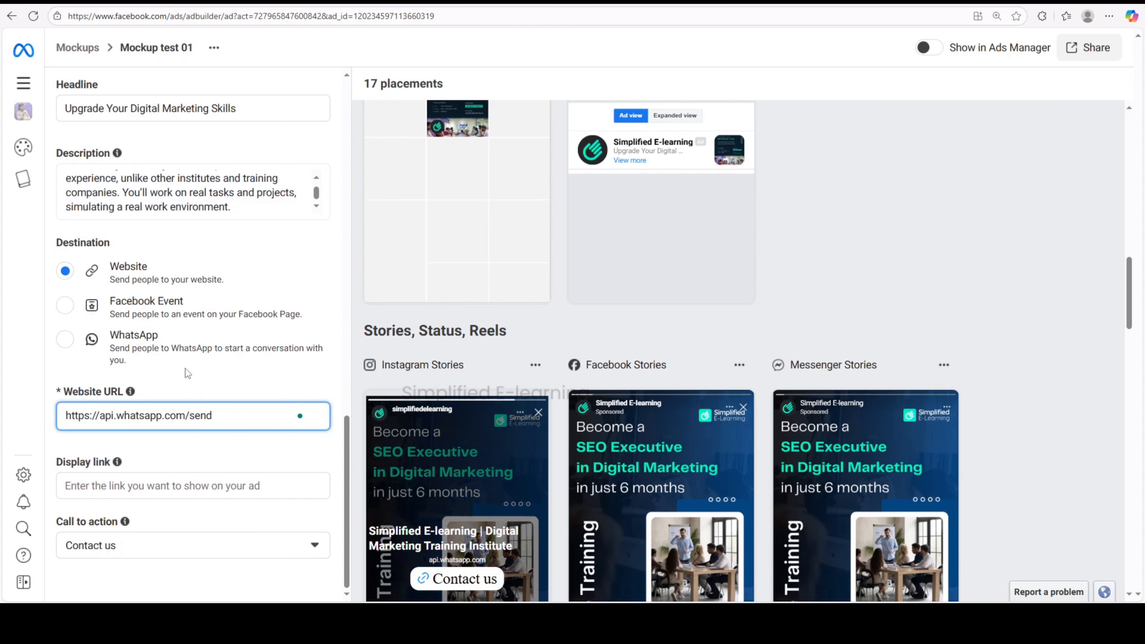
key(ctrl+a)
text(https://simplifiedelearning.in/)
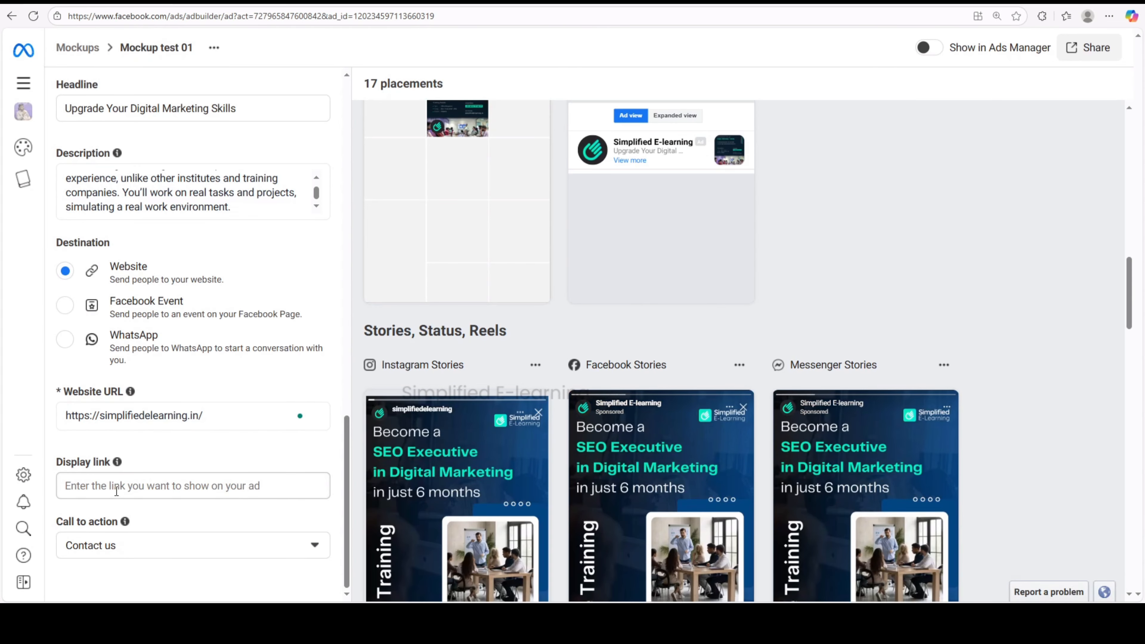
Step: Make the mockup available in Ads Manager by enabling Show in Ads Manager
scroll(198, 480, up, 1)
scroll(461, 447, up, 6)
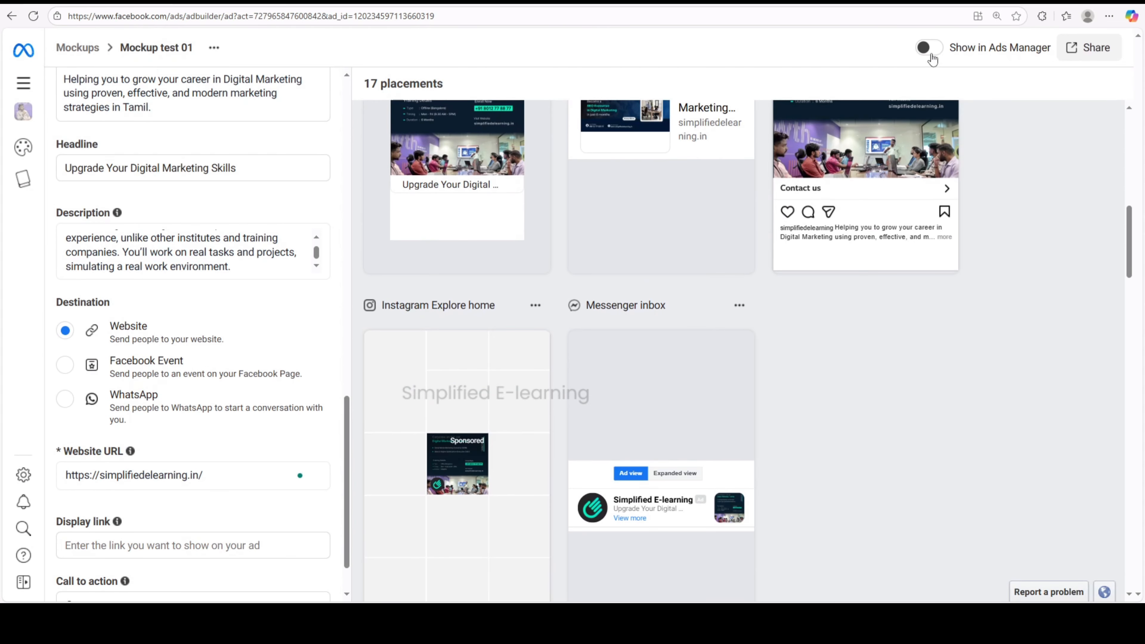
click(937, 55)
scroll(343, 342, up, 15)
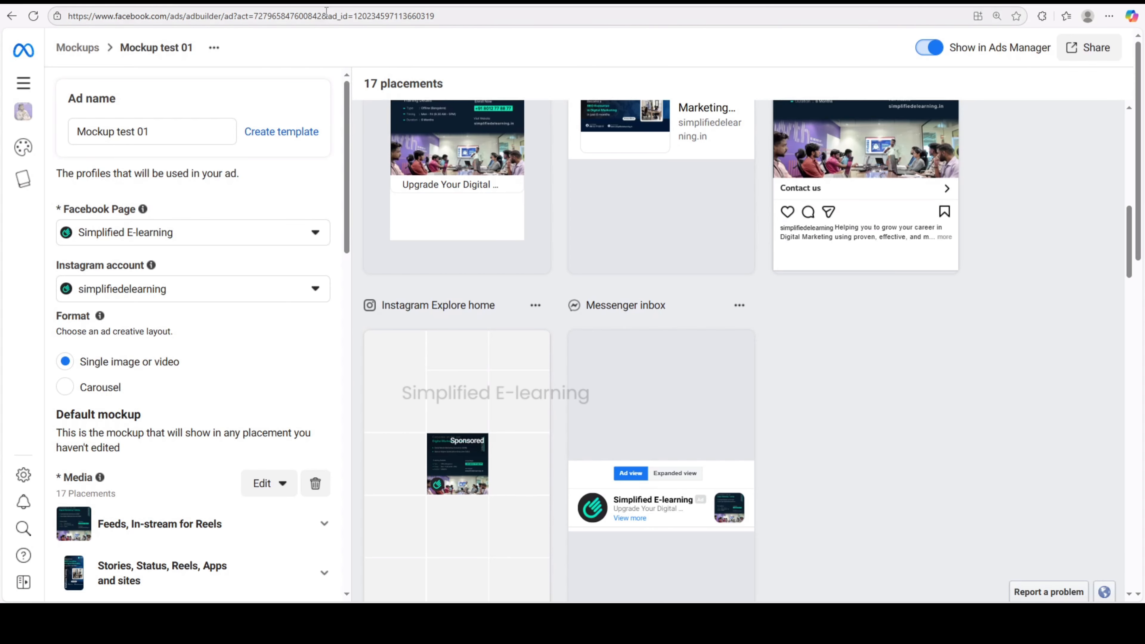
Step: Switch to Ads Manager and create a new auction campaign with the Traffic objective and the Manual traffic campaign setup
click(325, 2)
click(119, 231)
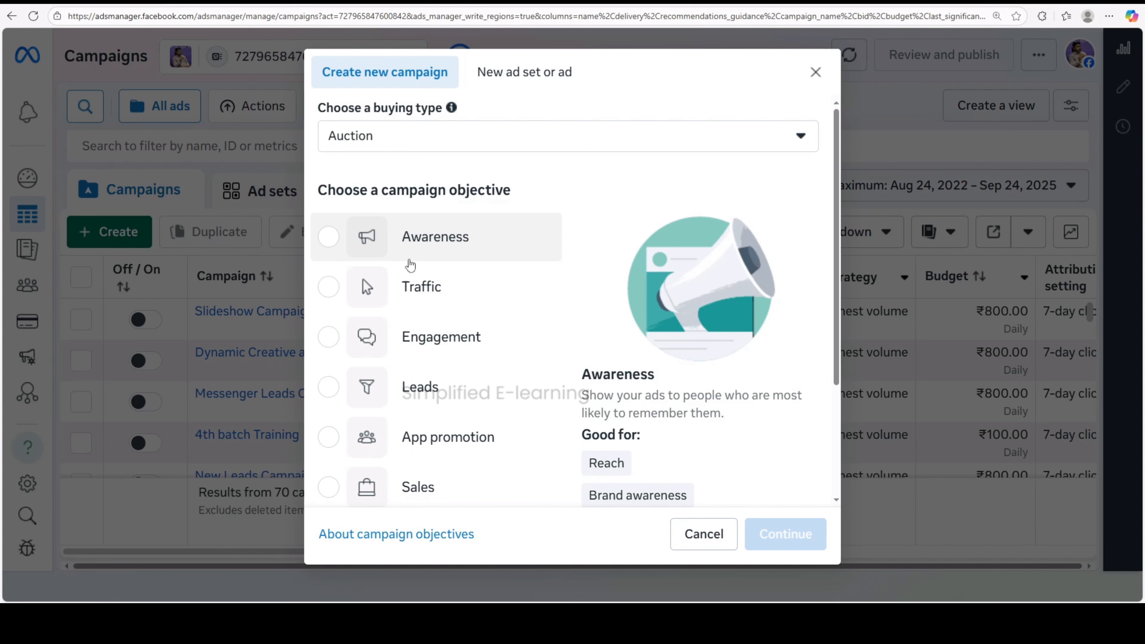
click(328, 288)
click(778, 545)
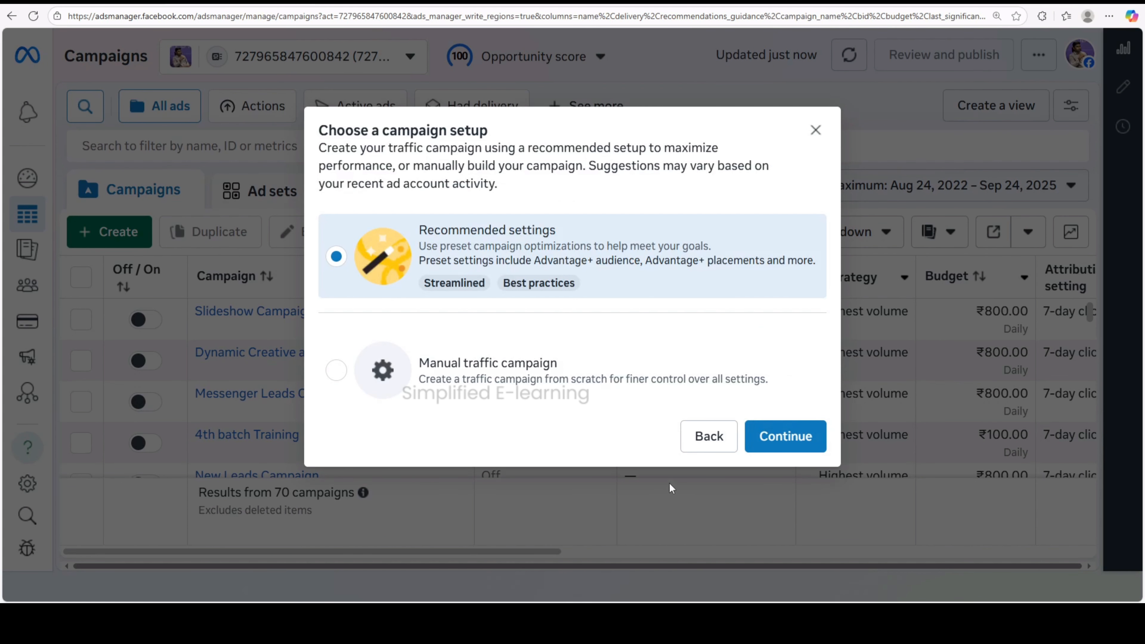
click(448, 391)
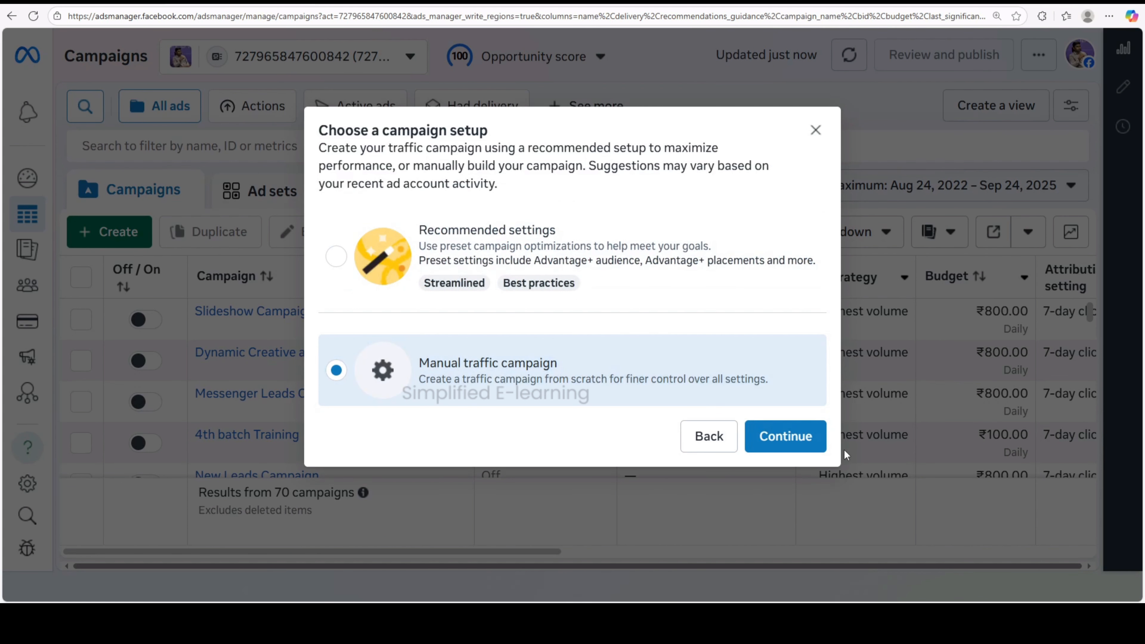
click(800, 436)
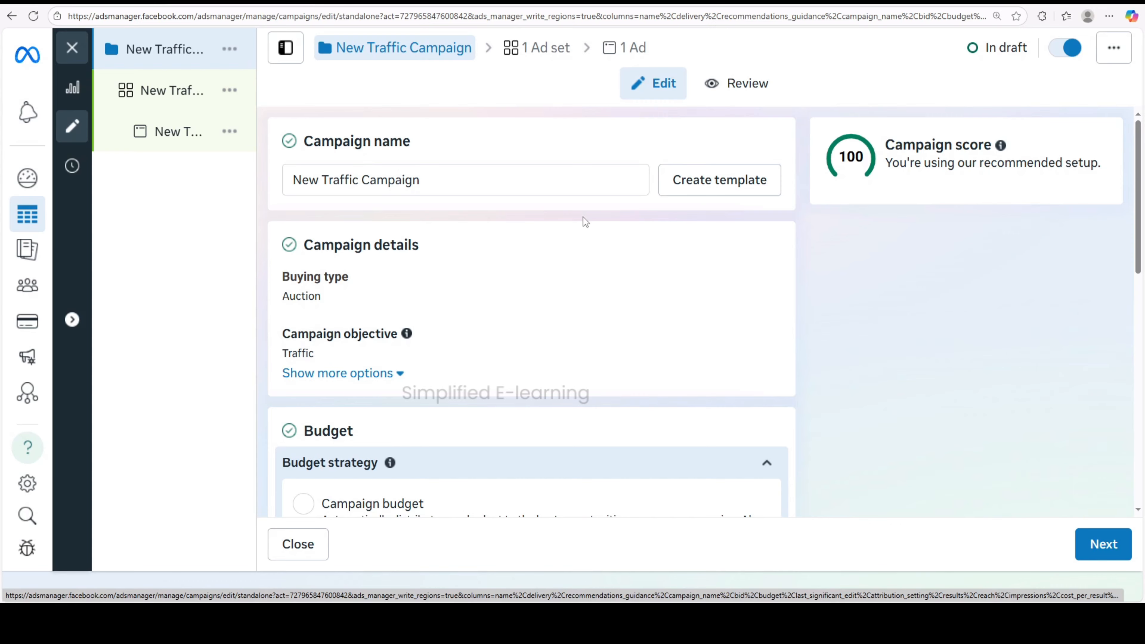
Step: Open the new campaign's ad and change its ad setup to Use Creative Hub mockup
click(624, 50)
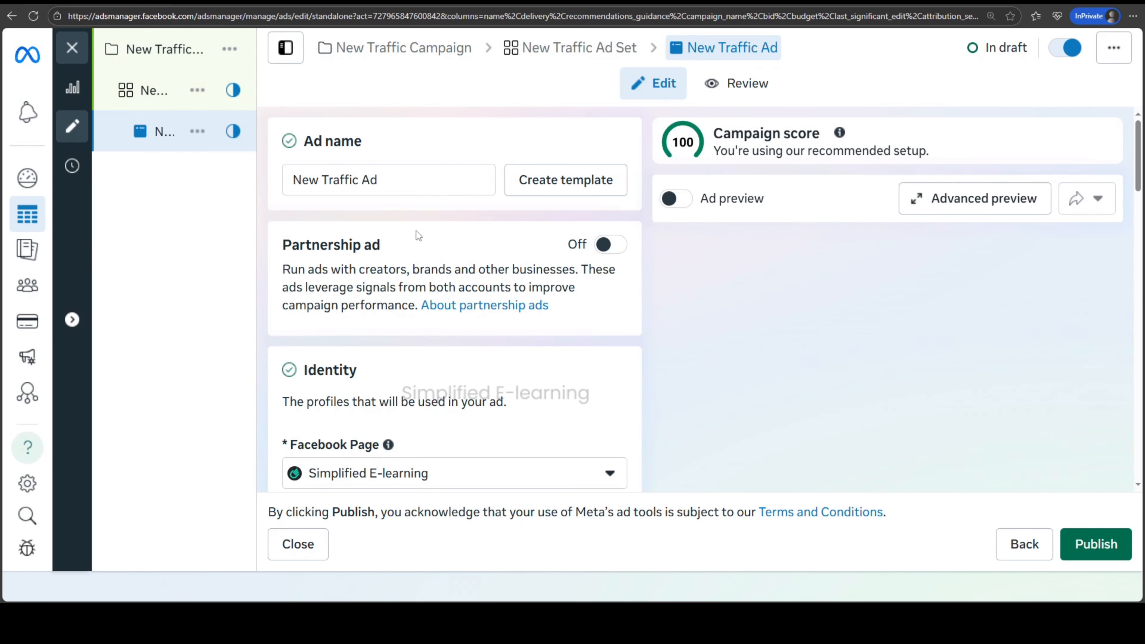
scroll(387, 221, down, 6)
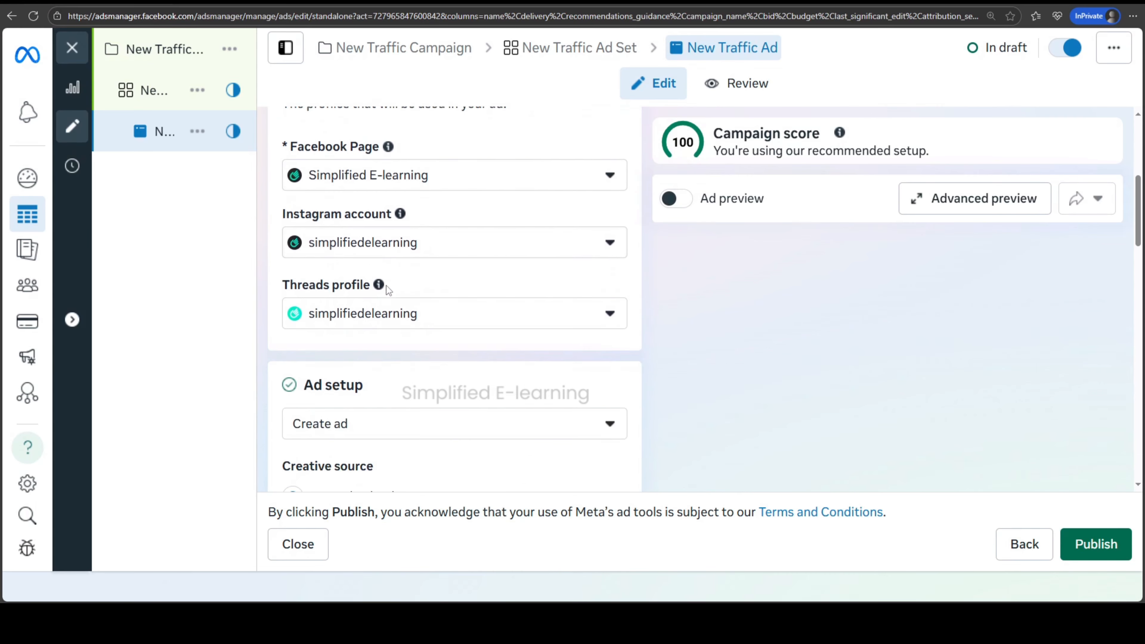
scroll(387, 286, down, 5)
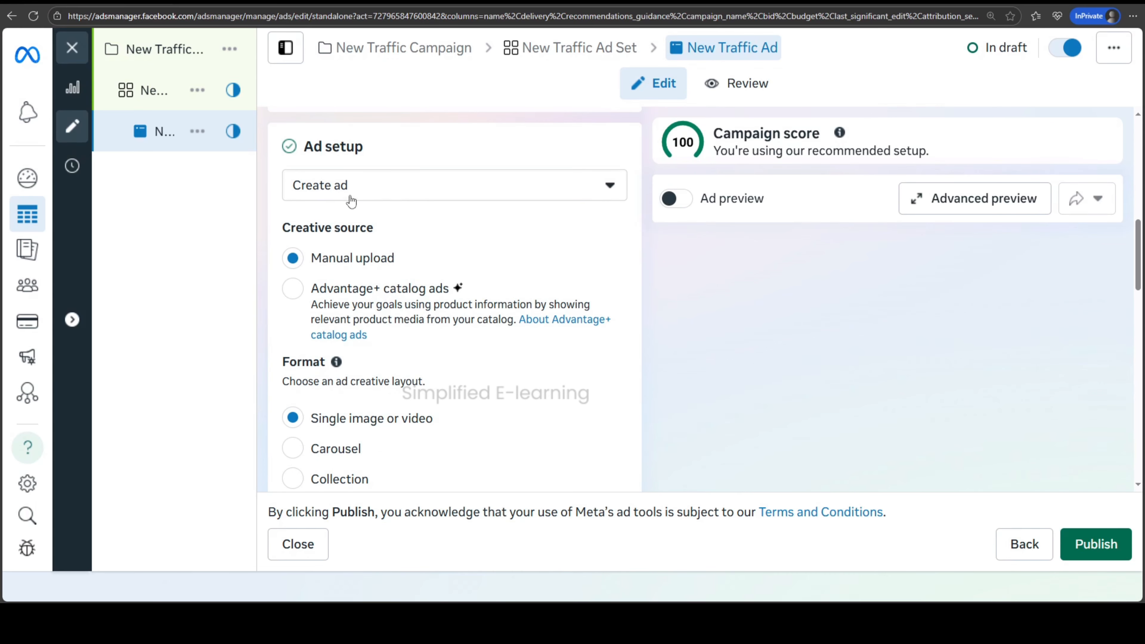
click(421, 195)
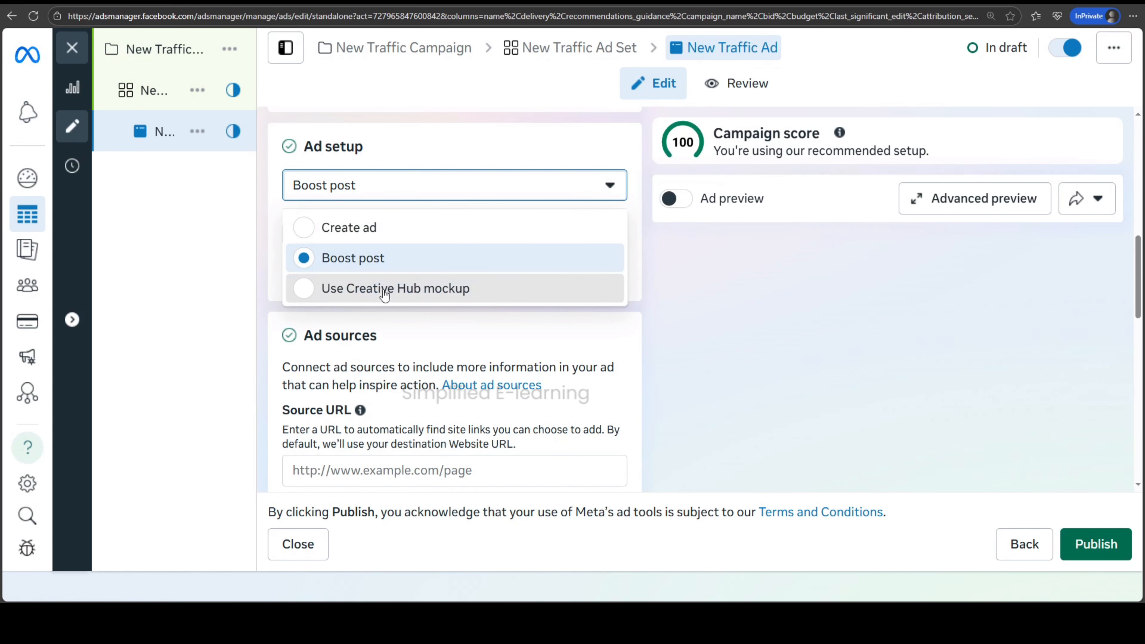
click(396, 288)
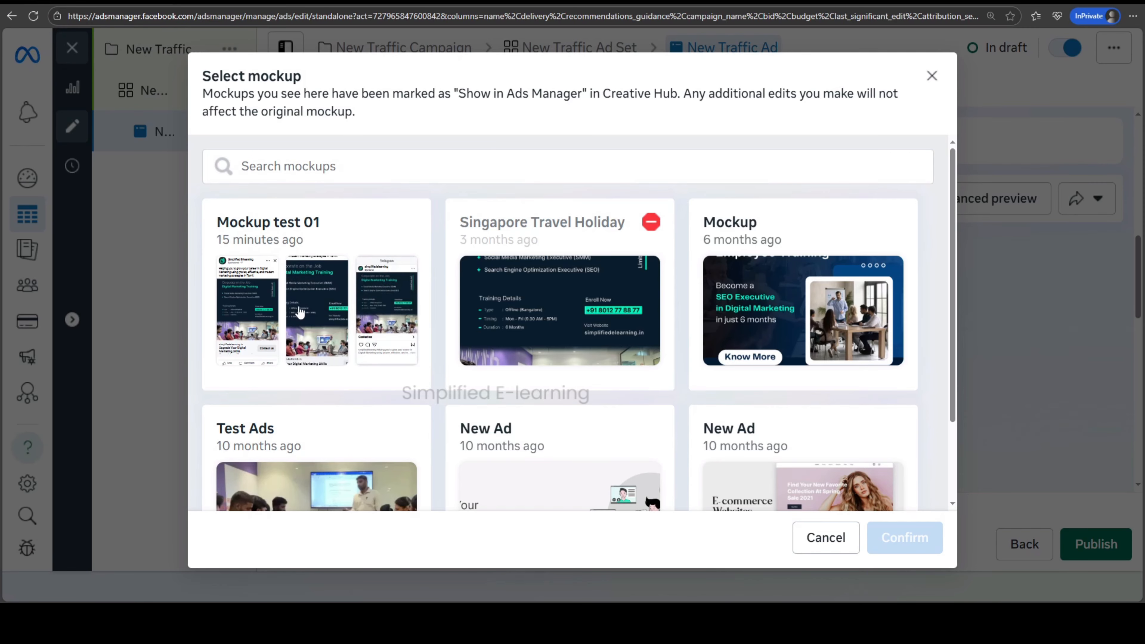
Step: Choose Mockup test 01 from the available mockups and confirm it as the ad's creative
scroll(380, 357, down, 3)
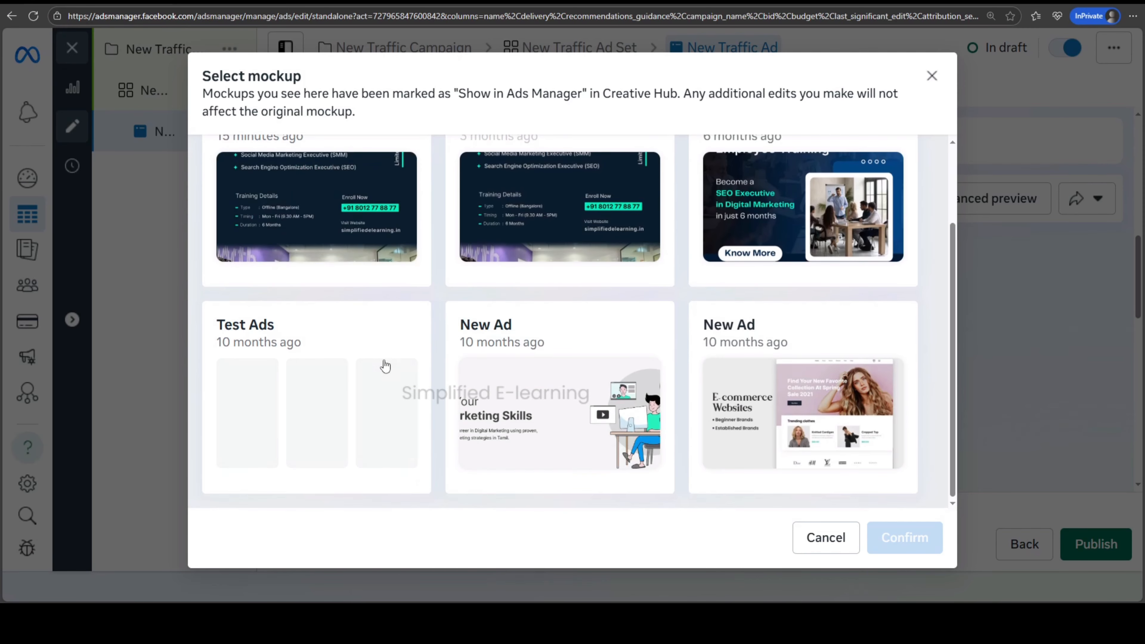
scroll(386, 366, up, 3)
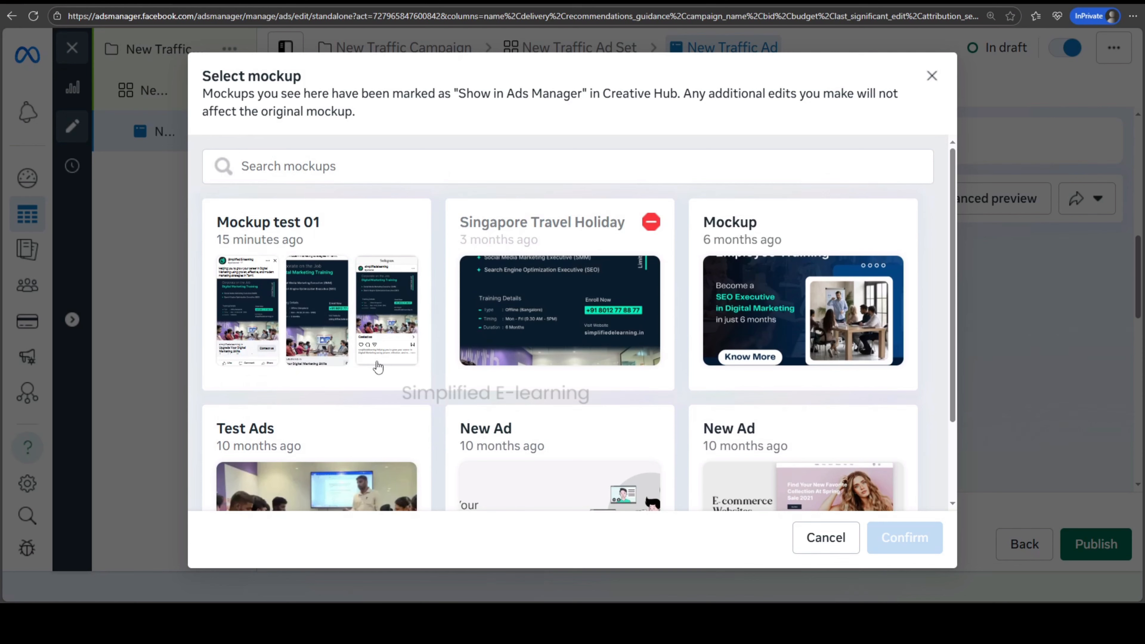
click(302, 288)
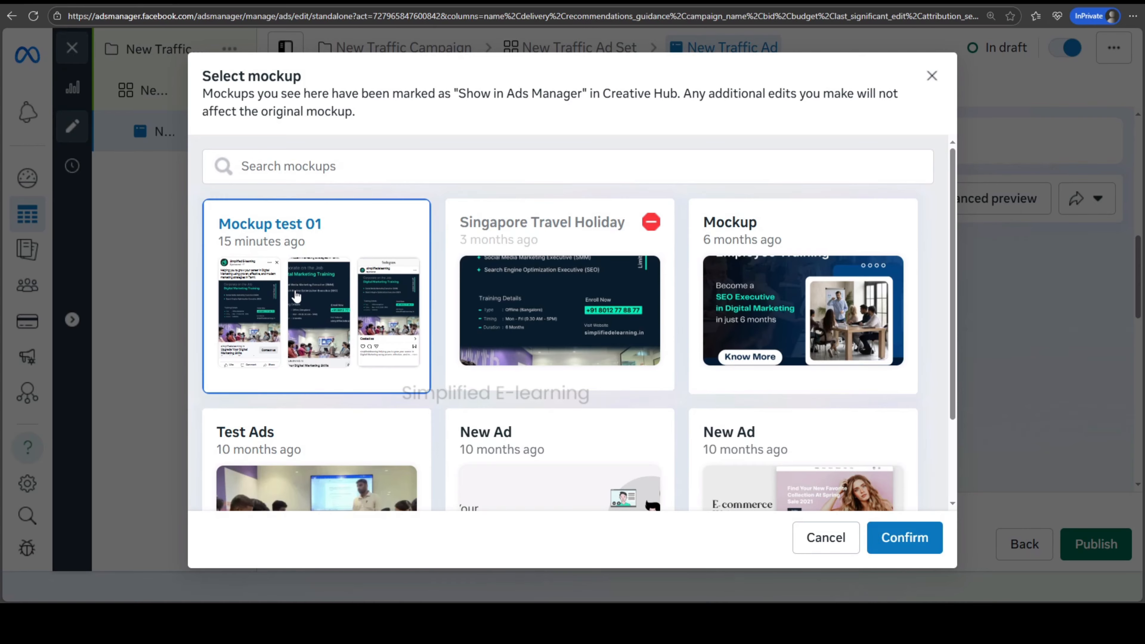
click(910, 541)
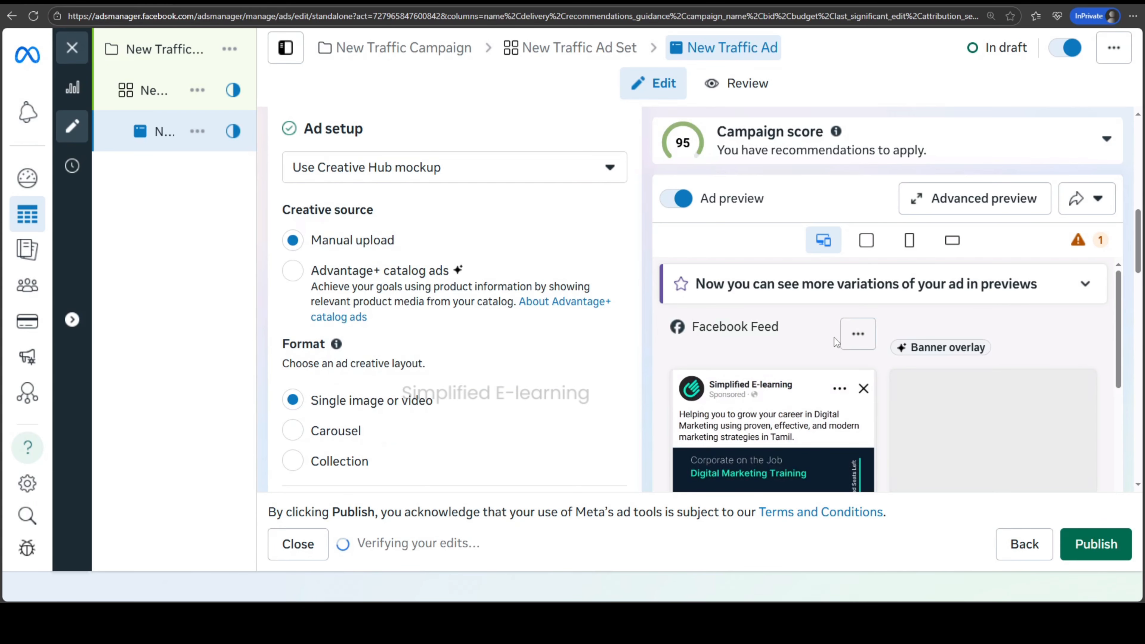
Step: Examine the ad's placement previews and the primary text, headline, description and call to action brought in from the mockup
scroll(849, 358, down, 10)
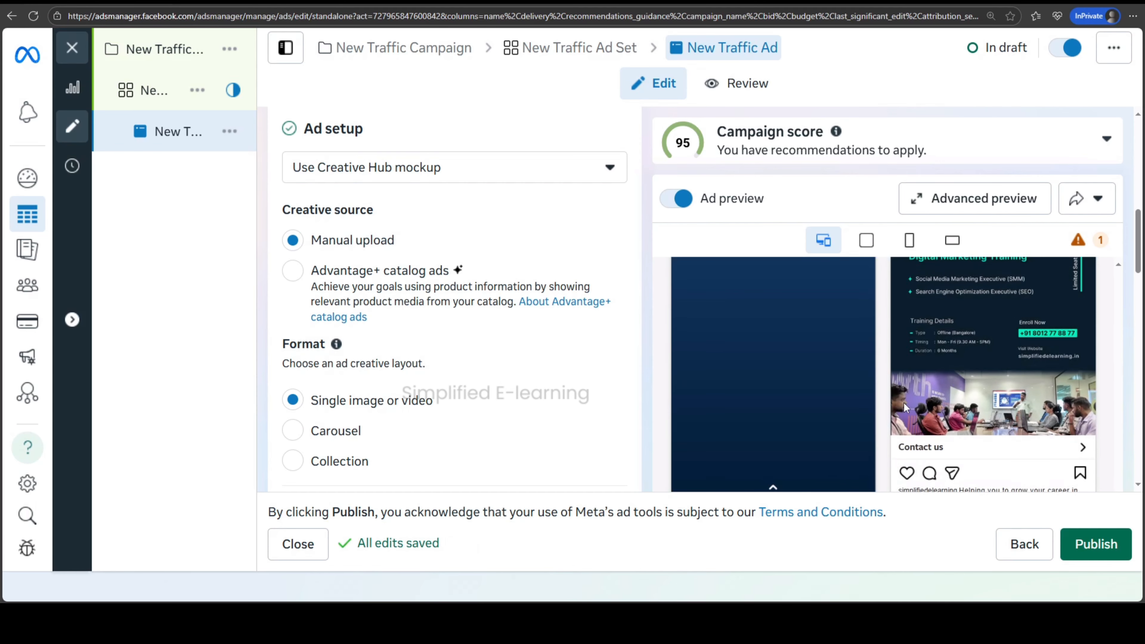
scroll(903, 401, down, 5)
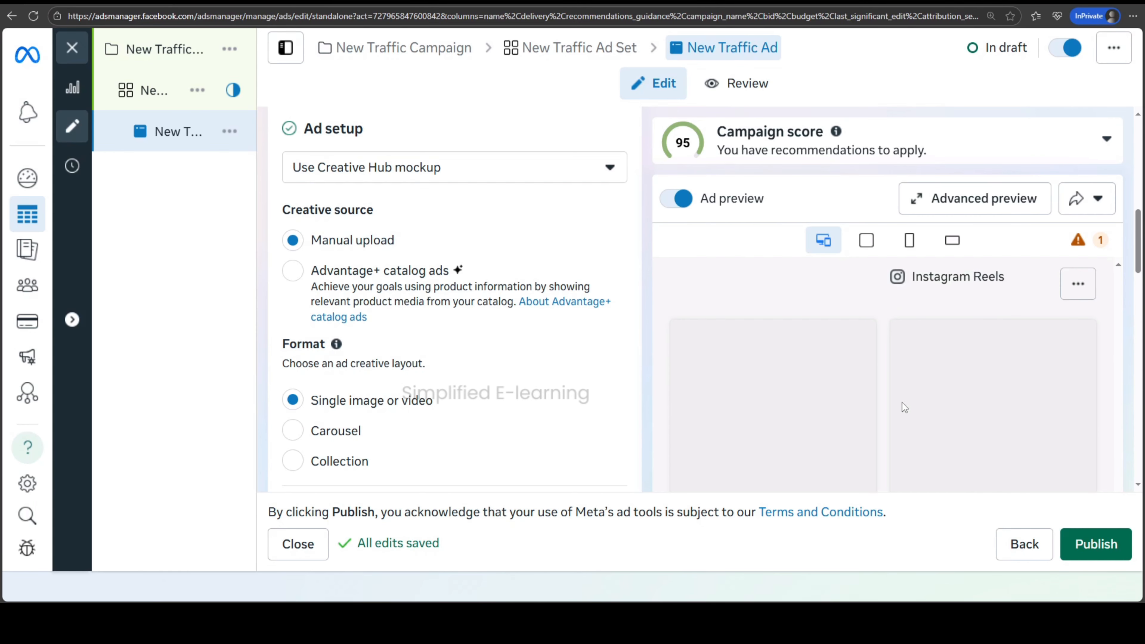
scroll(901, 403, down, 2)
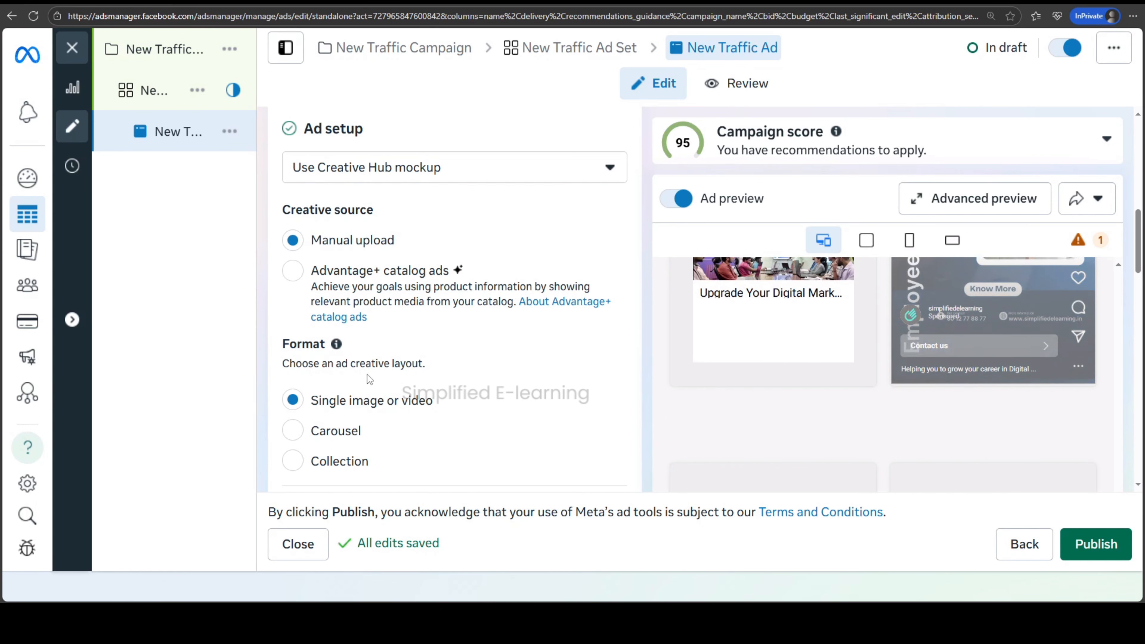
scroll(369, 378, down, 8)
scroll(371, 381, down, 3)
scroll(370, 381, up, 3)
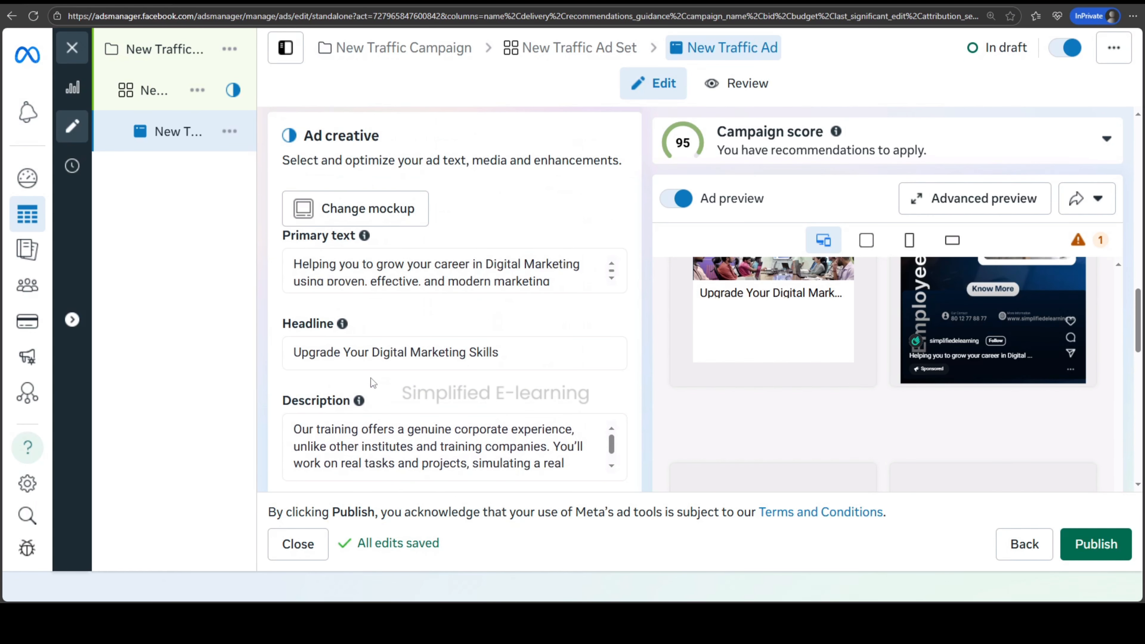
scroll(414, 367, down, 8)
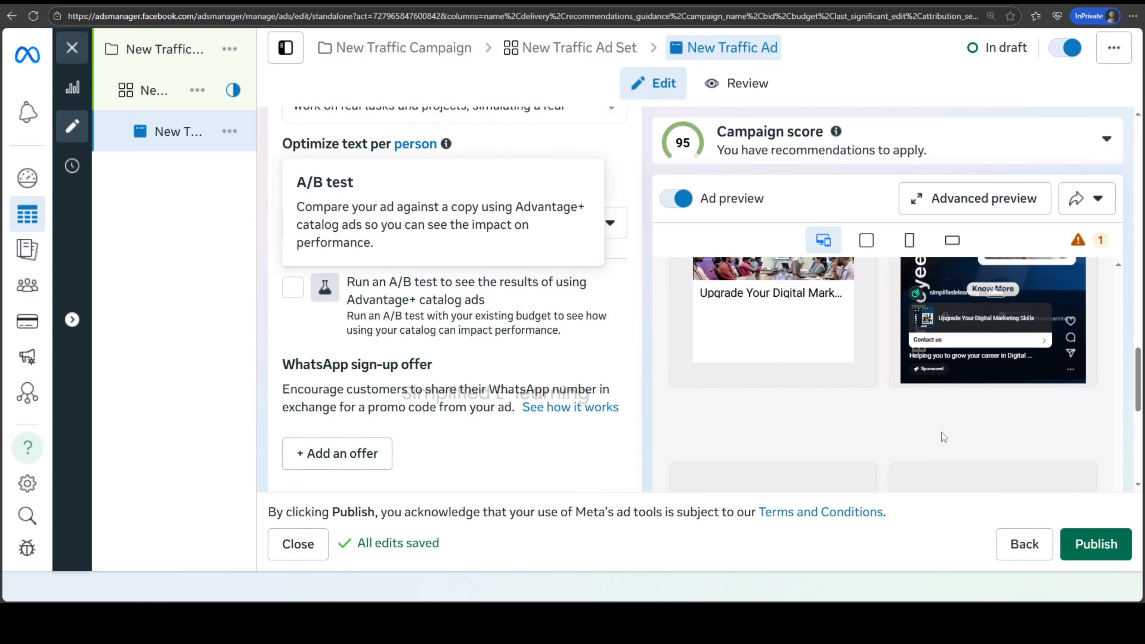
scroll(500, 386, up, 8)
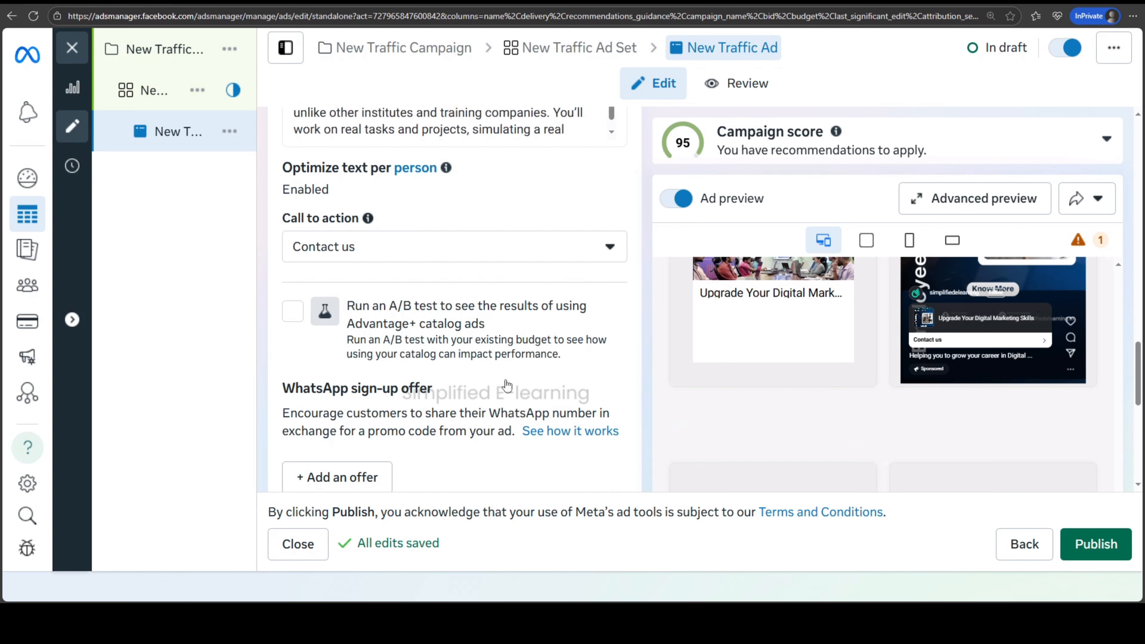